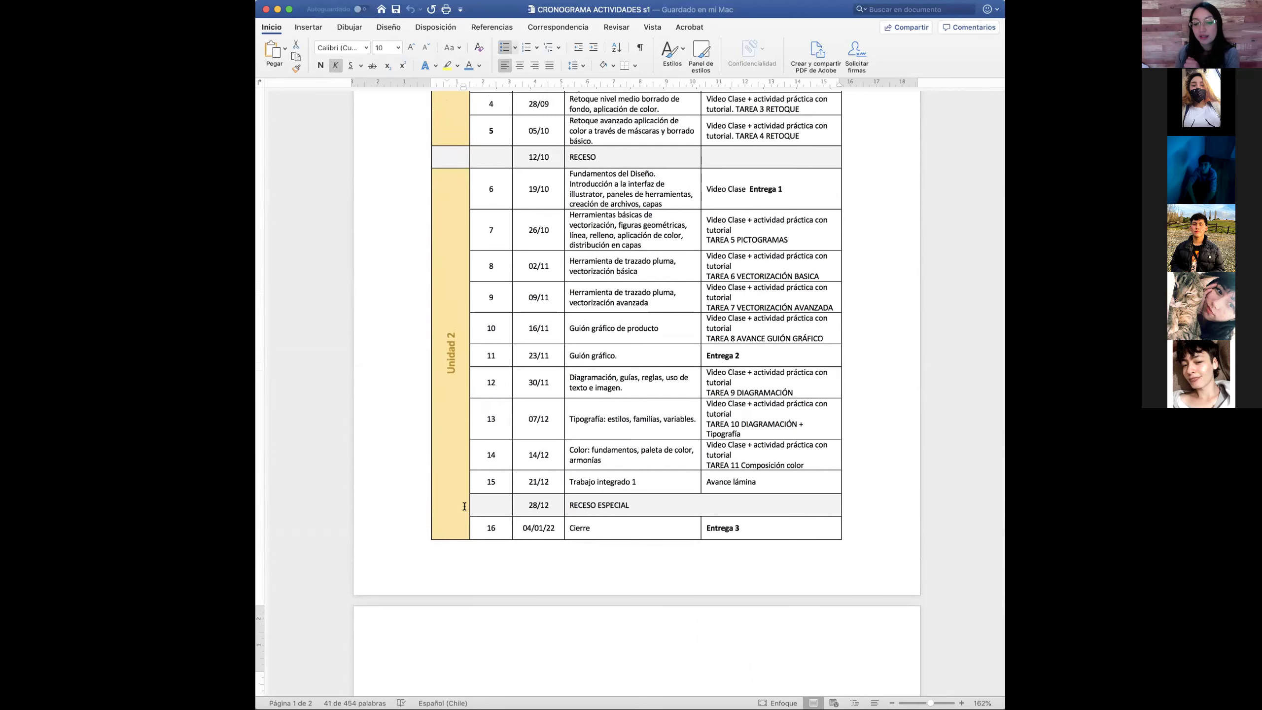
Review the Unidad 2 schedule and the EVALUACIONES section of the activity schedule document.
scroll(464, 507, down, 5)
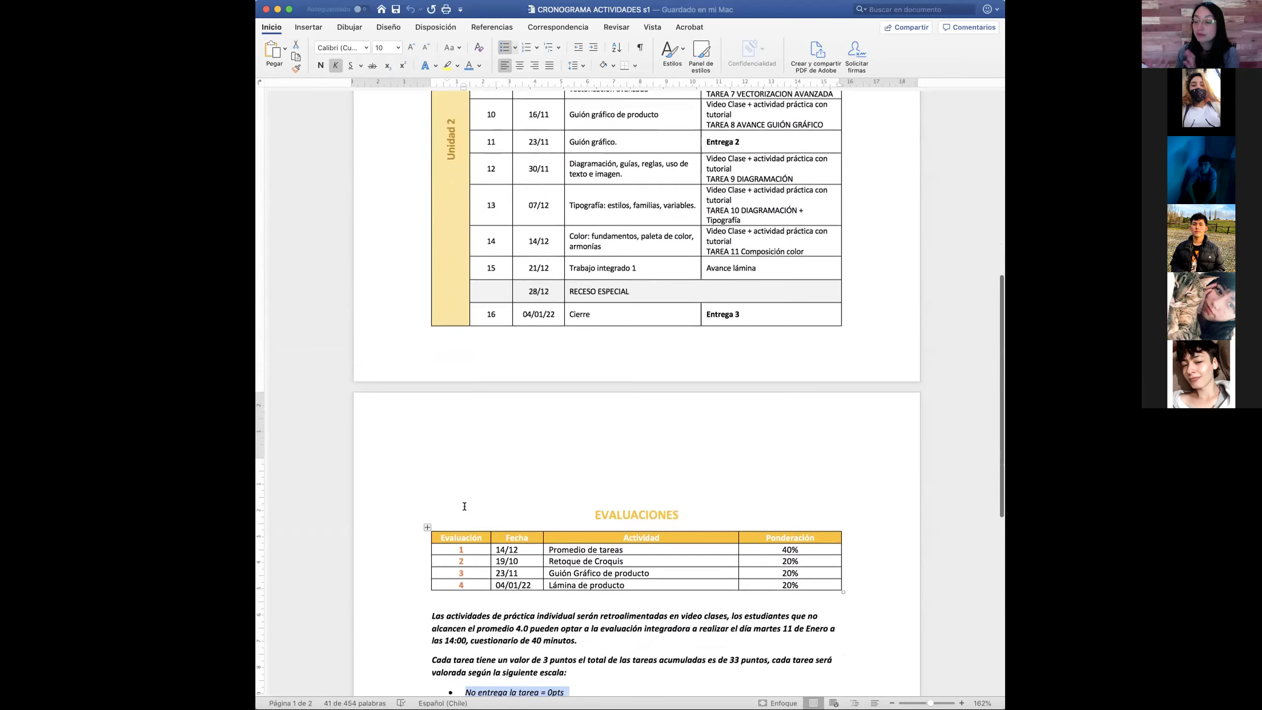
scroll(464, 506, down, 4)
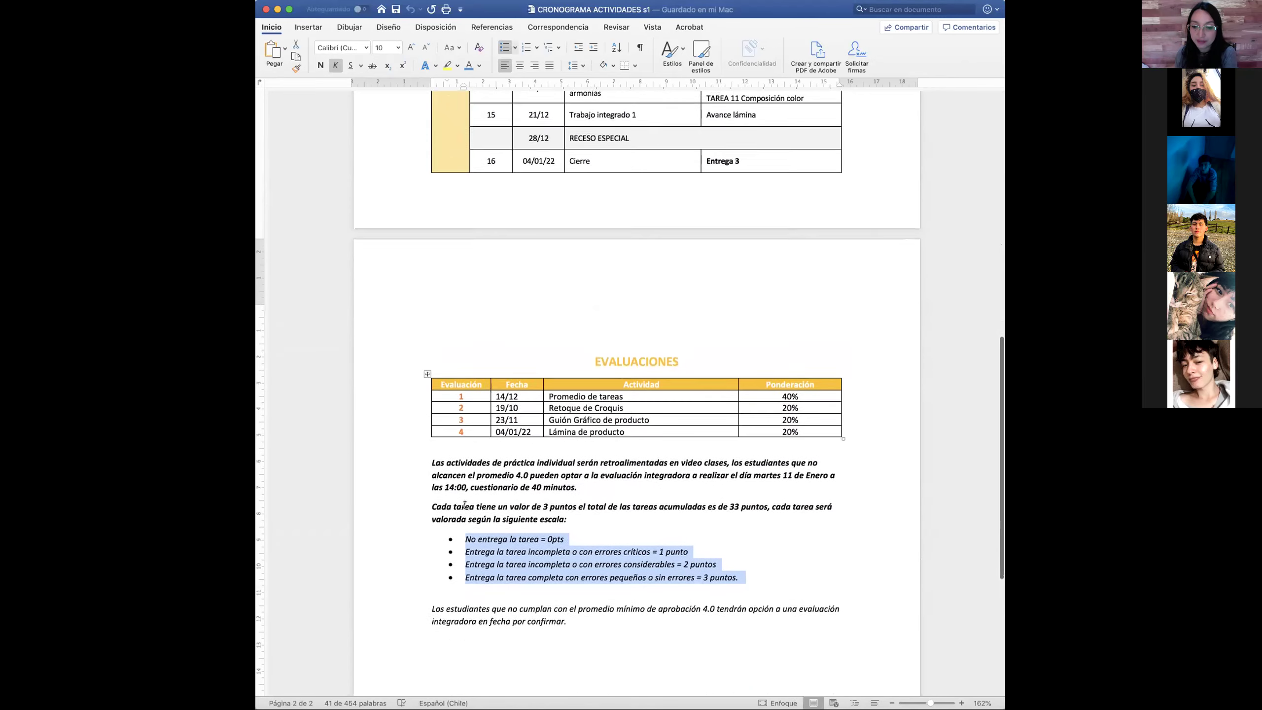
scroll(464, 506, up, 10)
scroll(464, 506, up, 3)
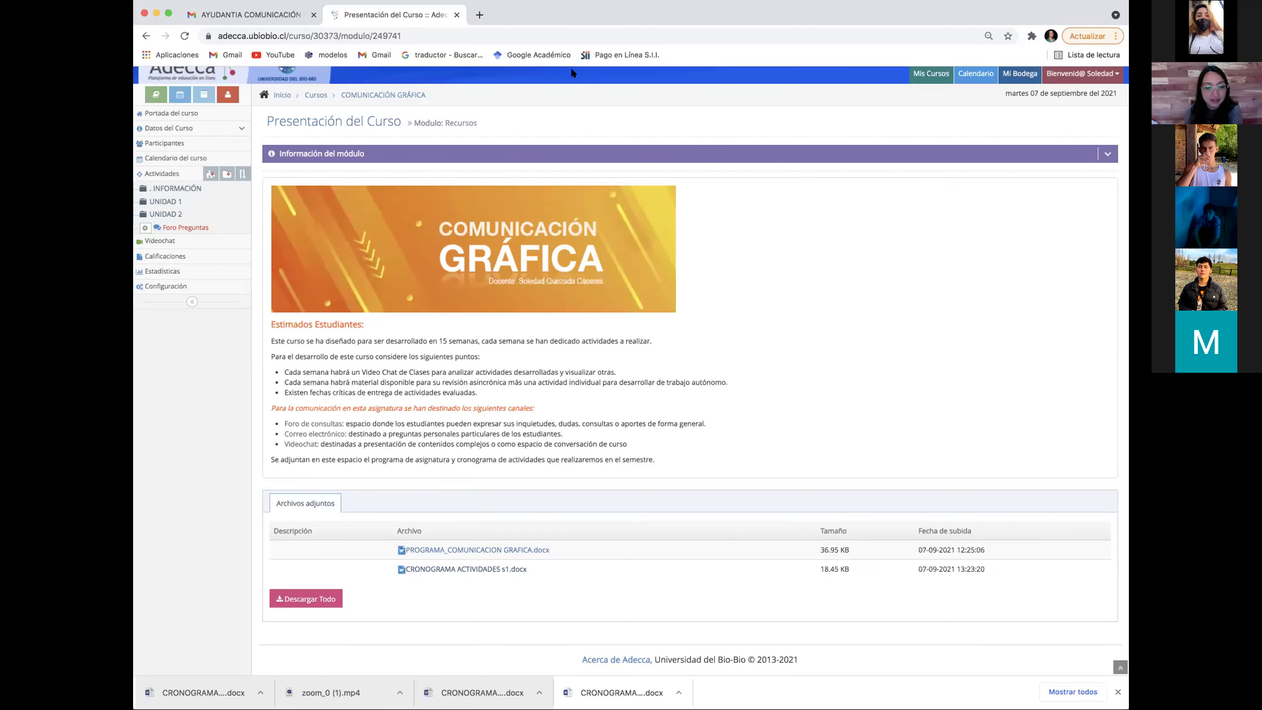
Switch to the Adecca course in the browser and open the 1. PRESENTACIÓN module of the INFORMACIÓN folder.
scroll(343, 209, up, 2)
click(160, 215)
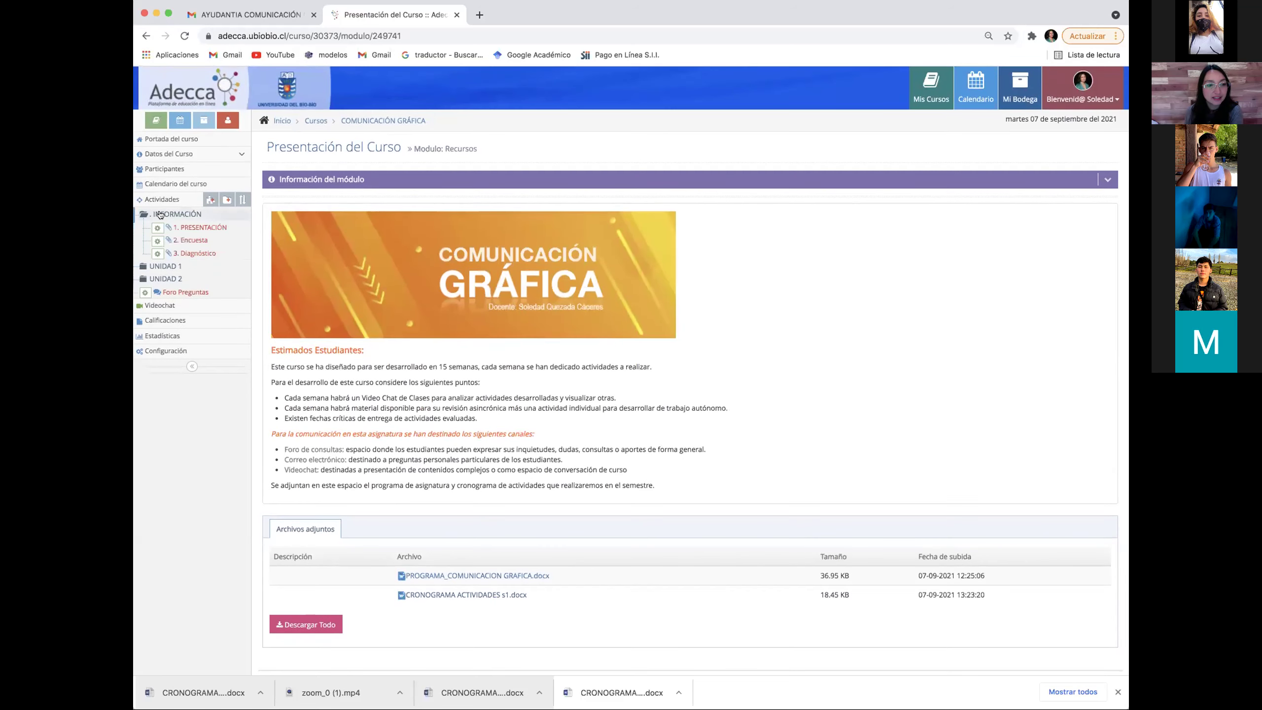
click(188, 227)
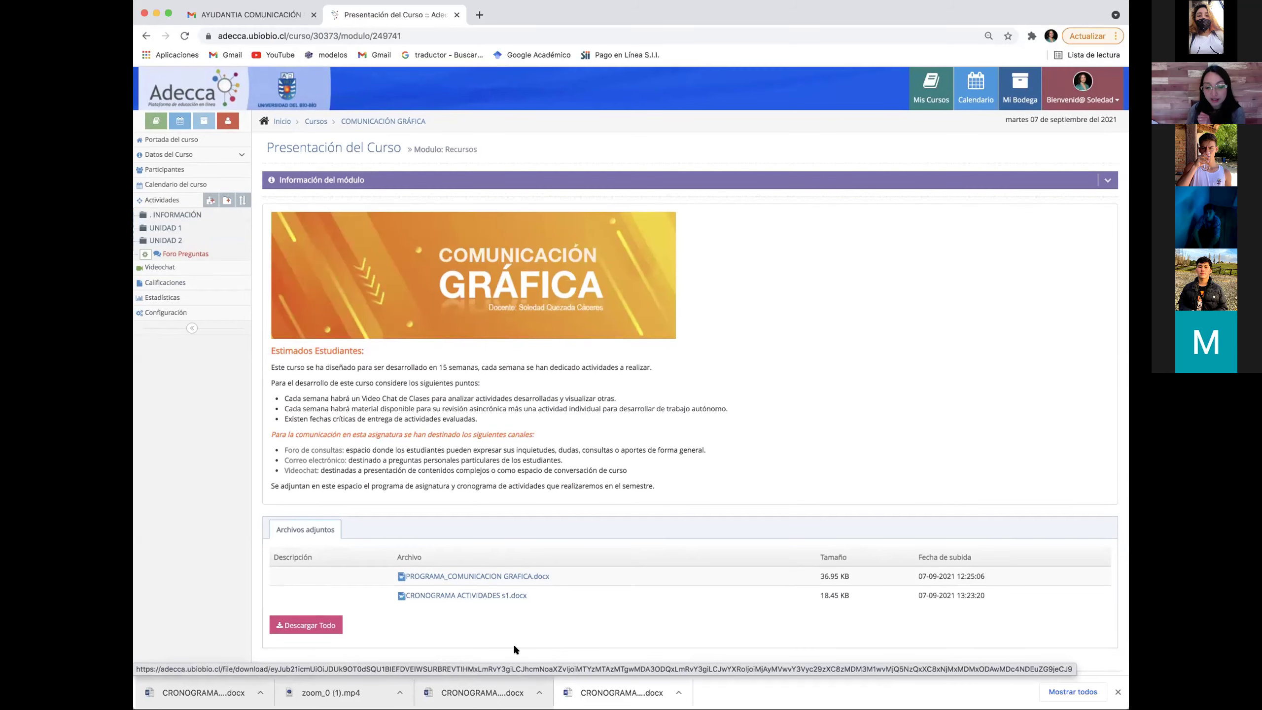
scroll(595, 639, down, 1)
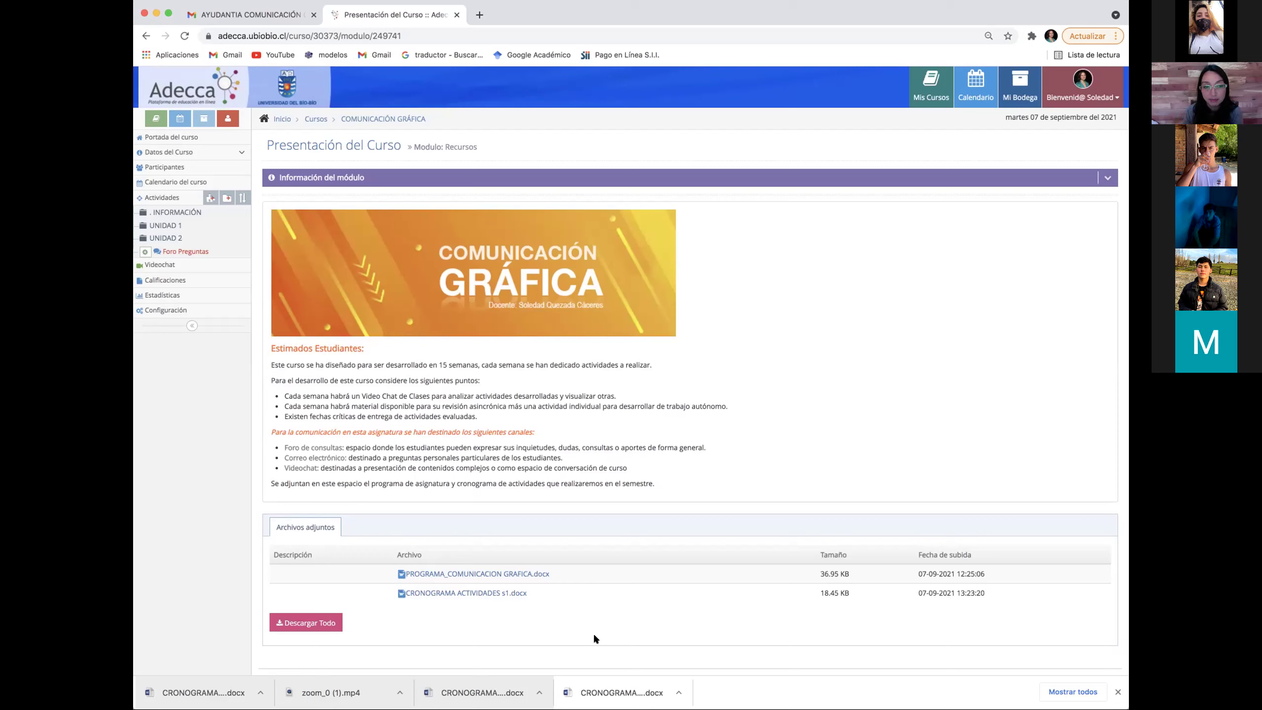
Open the 2. Encuesta module in the INFORMACIÓN folder and view its Herramientas TIC - Estudiantes form.
click(143, 213)
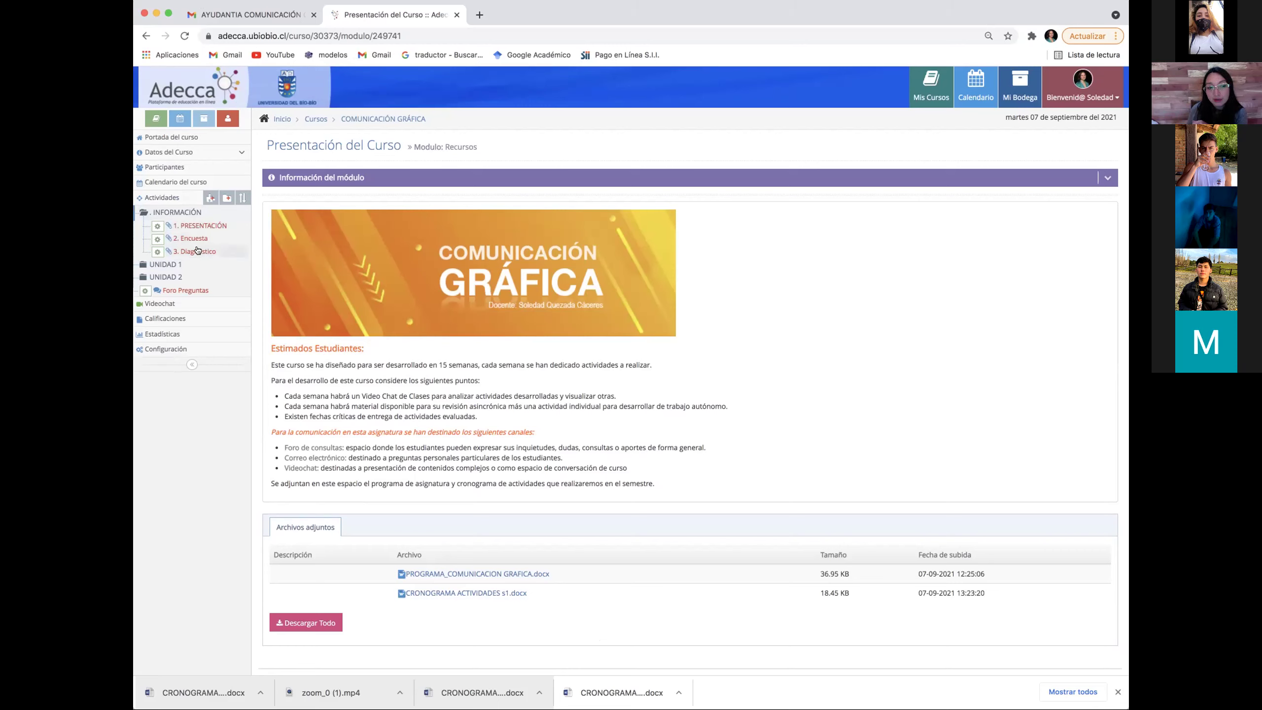
click(194, 239)
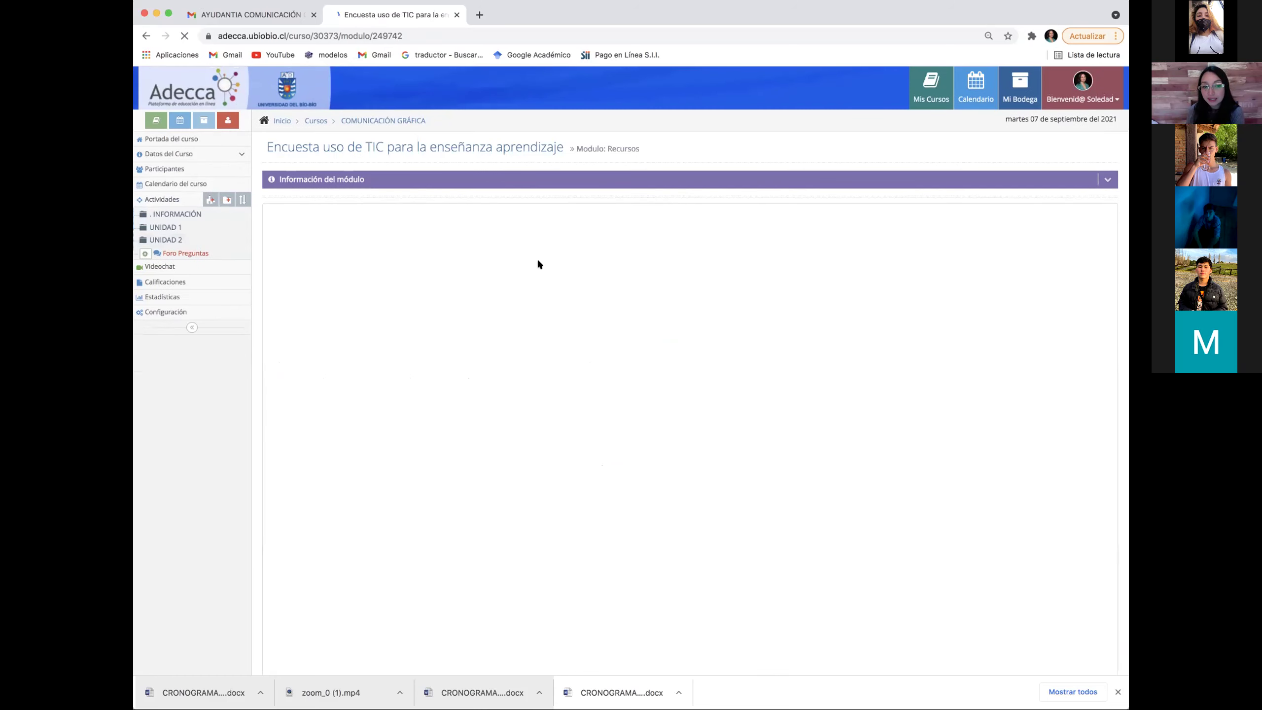
scroll(375, 264, down, 2)
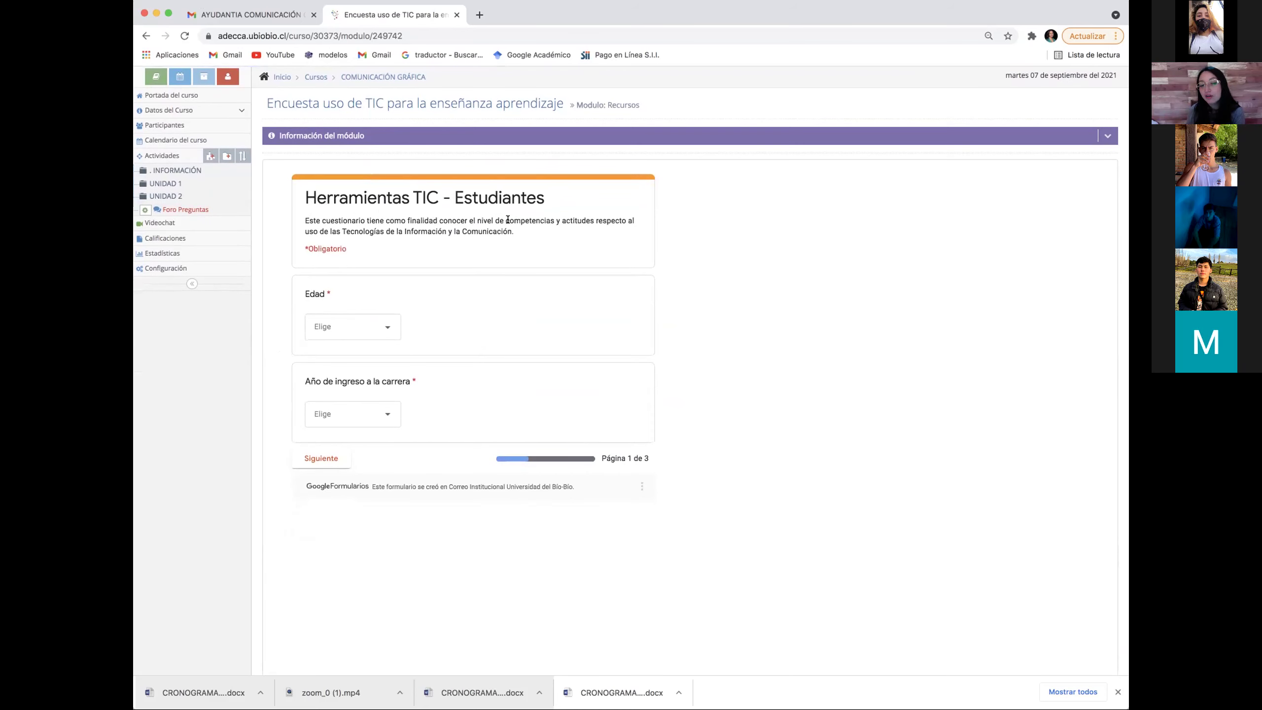
scroll(524, 220, up, 1)
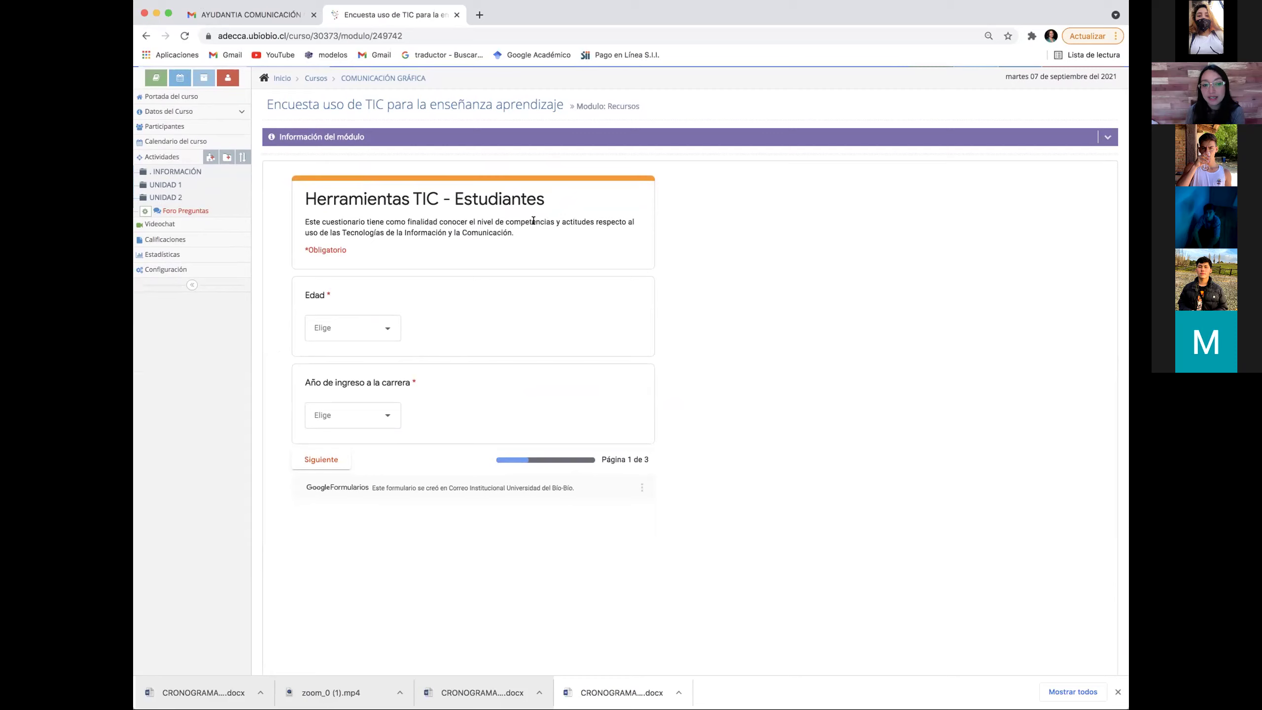
Answer the survey's first page with Edad 17 and Año de ingreso a la carrera 2021.
drag(509, 231, 299, 224)
click(405, 268)
click(325, 333)
click(331, 349)
click(353, 425)
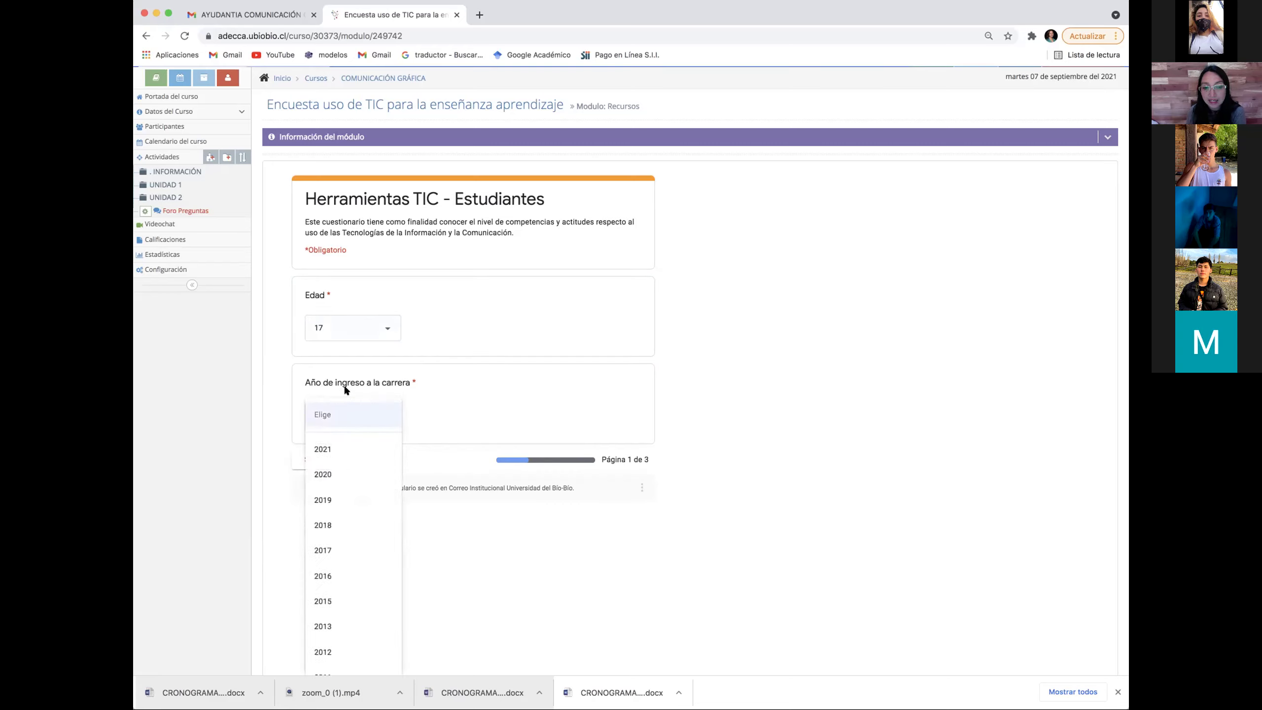
click(331, 450)
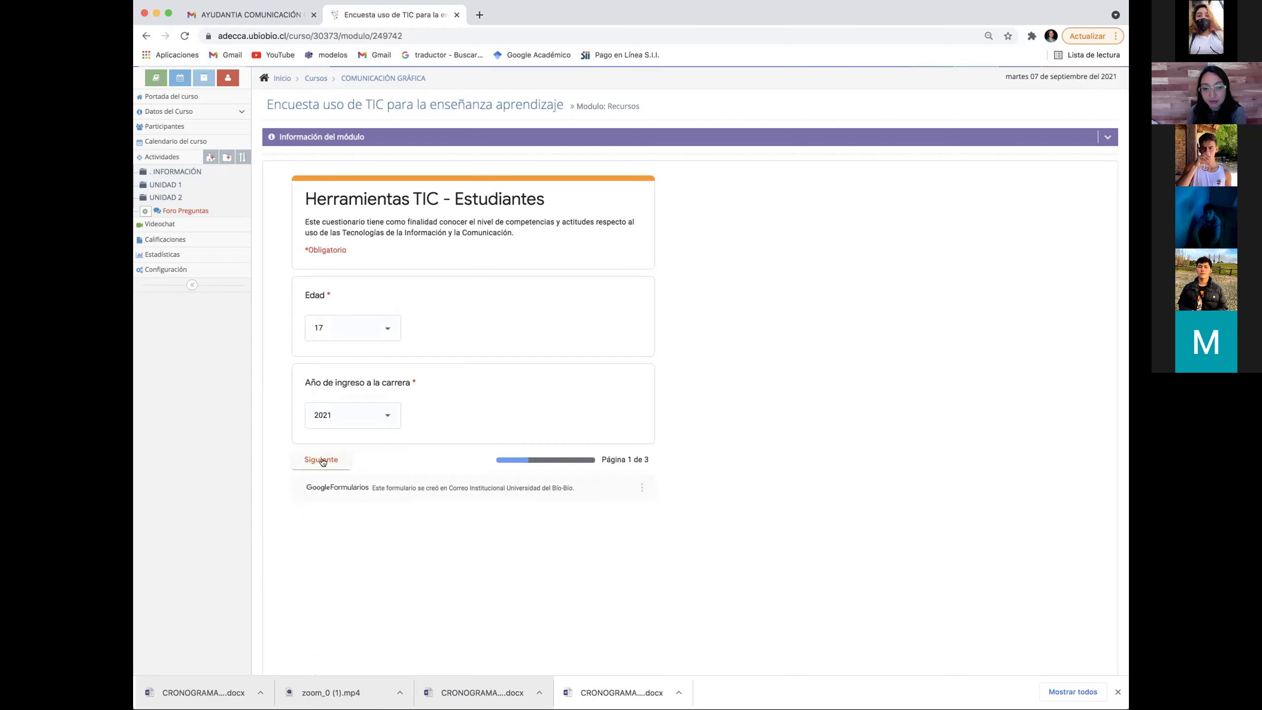
Advance to the survey's second page and examine the Afirmaciones about attitude toward TIC use.
click(322, 459)
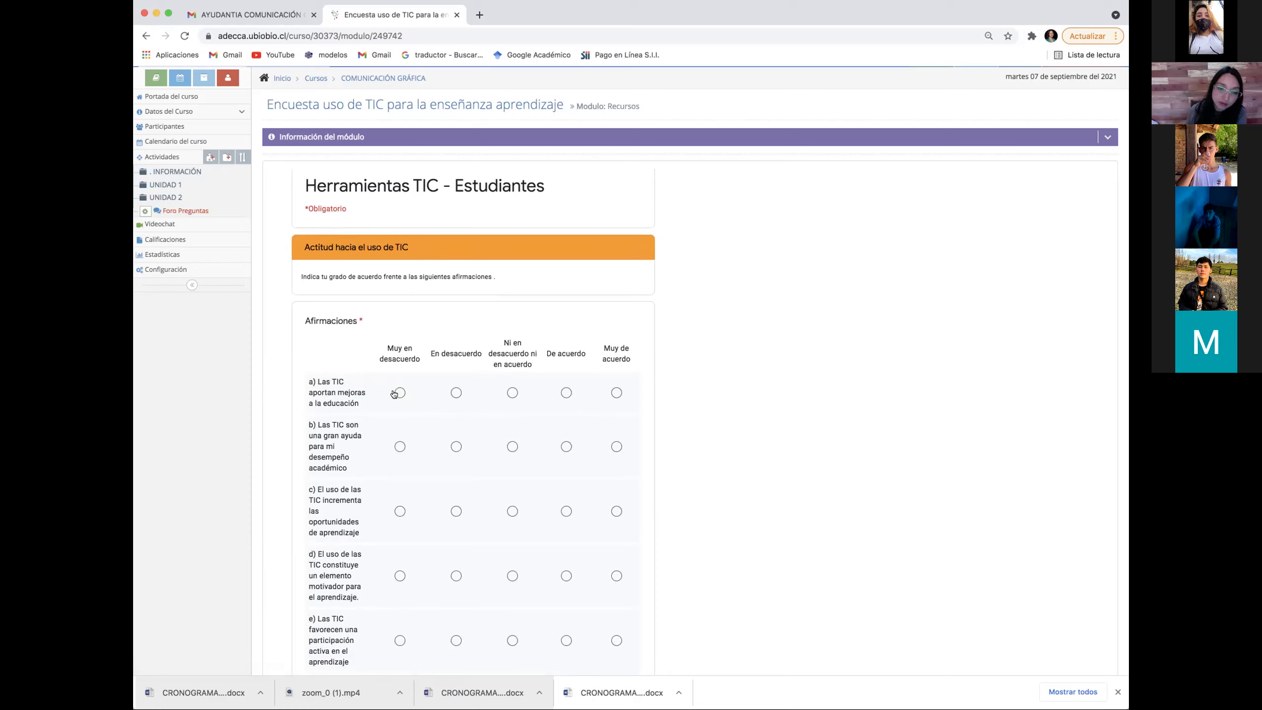
scroll(323, 455, down, 1)
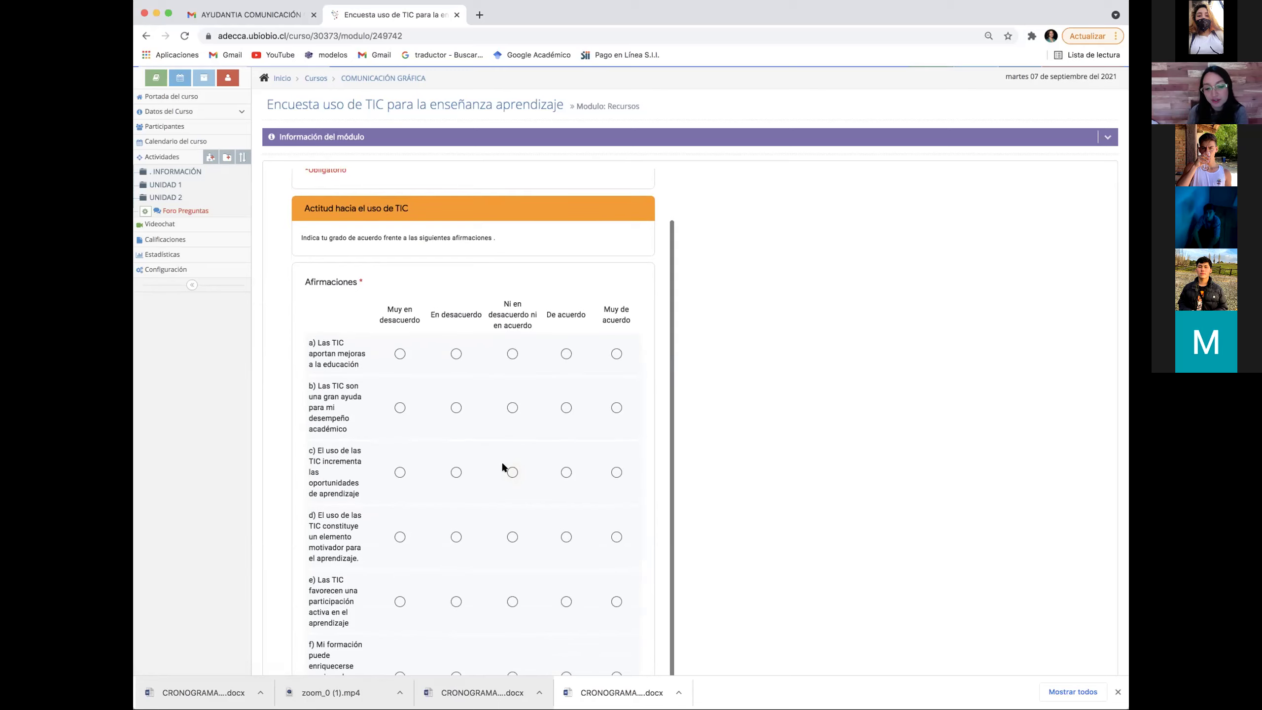
scroll(502, 465, down, 7)
scroll(502, 466, up, 9)
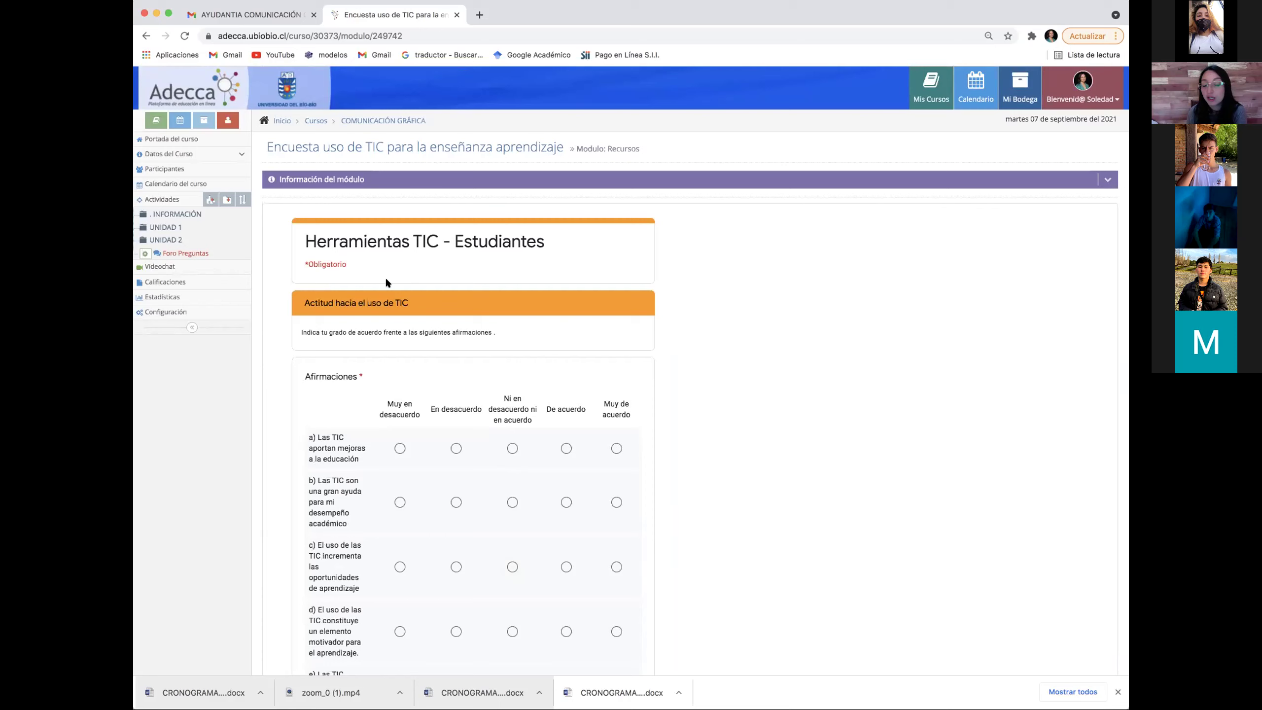
Open the 3. Diagnóstico module in the INFORMACIÓN folder, abandoning the unfinished survey.
click(149, 229)
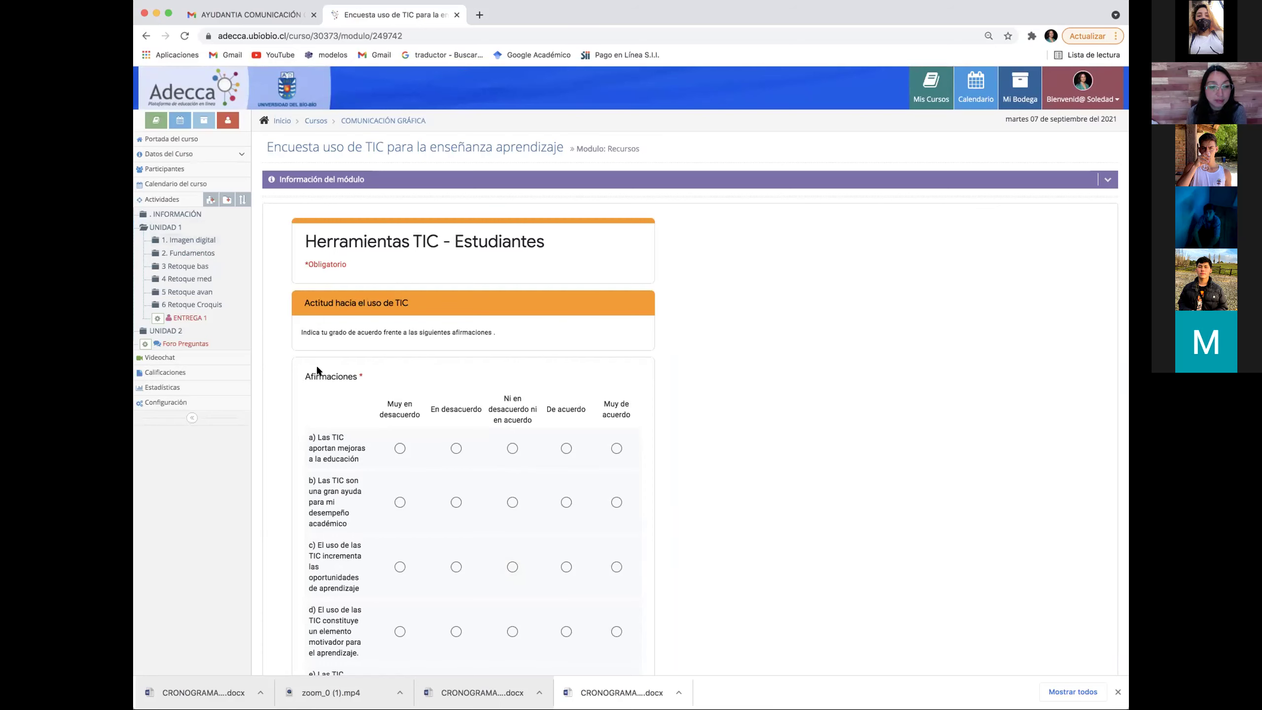
click(144, 214)
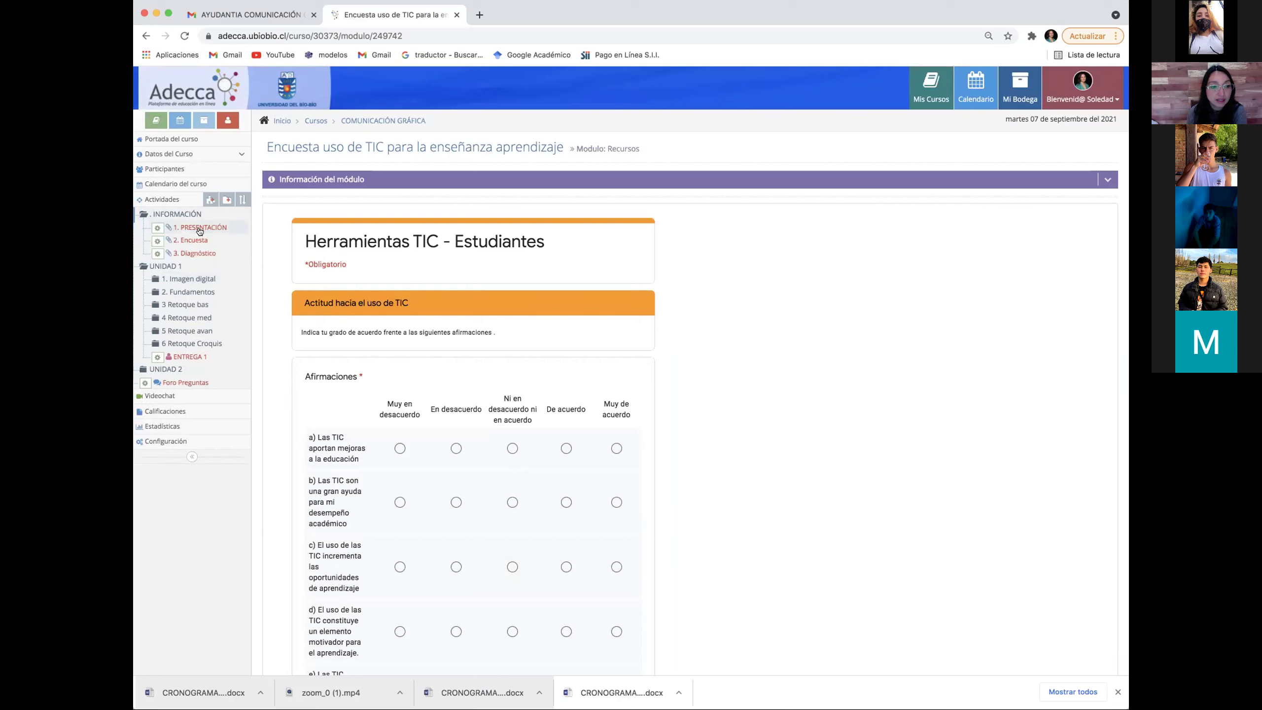
click(195, 254)
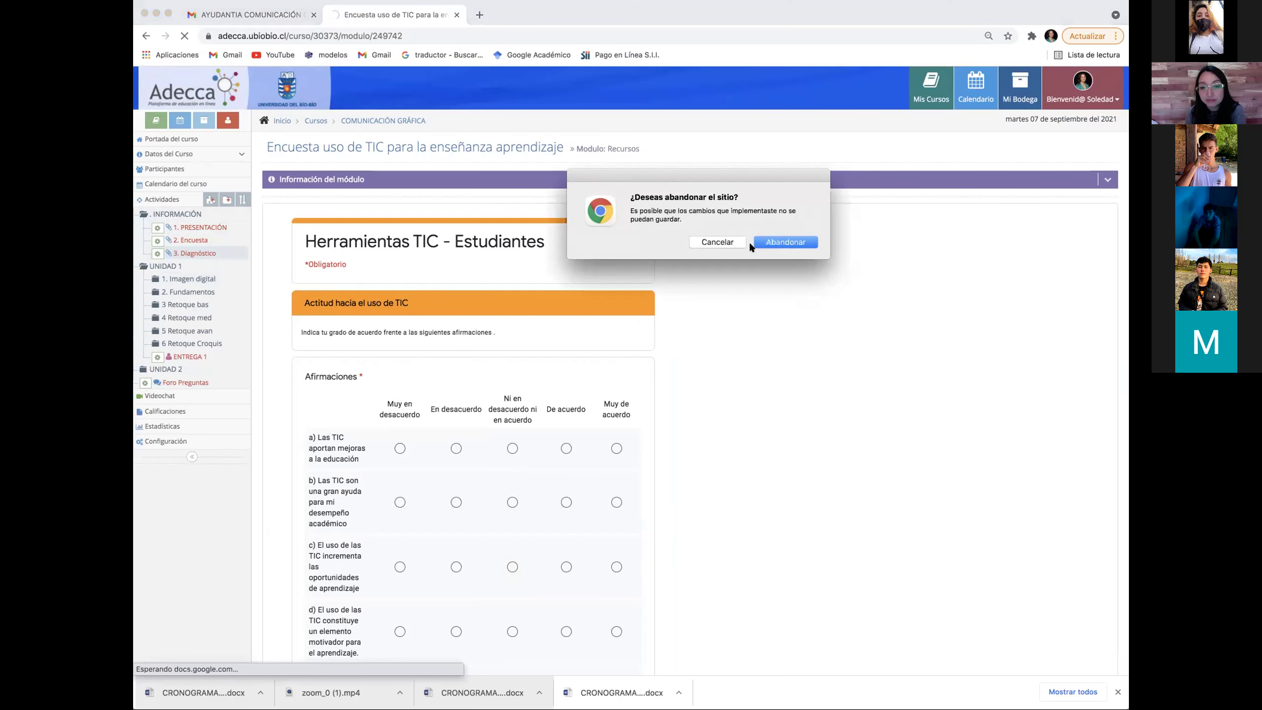
click(790, 243)
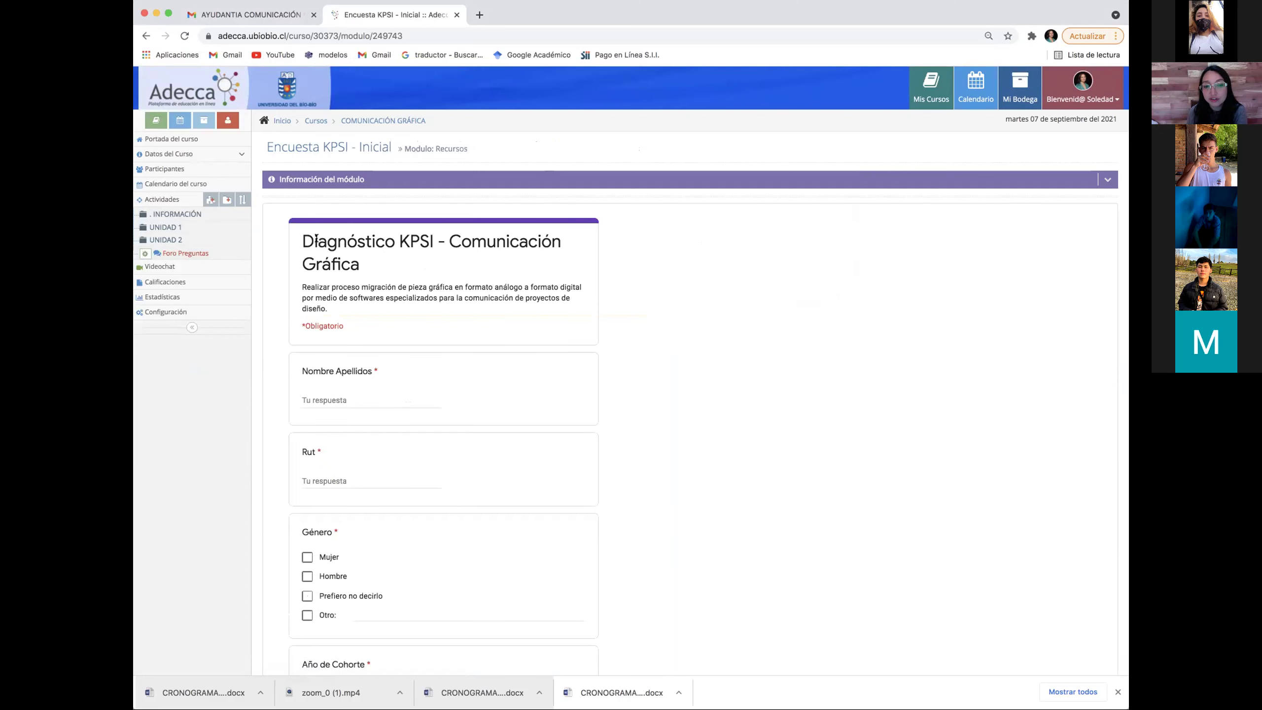
Examine the Diagnóstico KPSI - Comunicación Gráfica form, from its title and personal data fields through the self-assessment questions.
drag(316, 239, 384, 258)
click(394, 260)
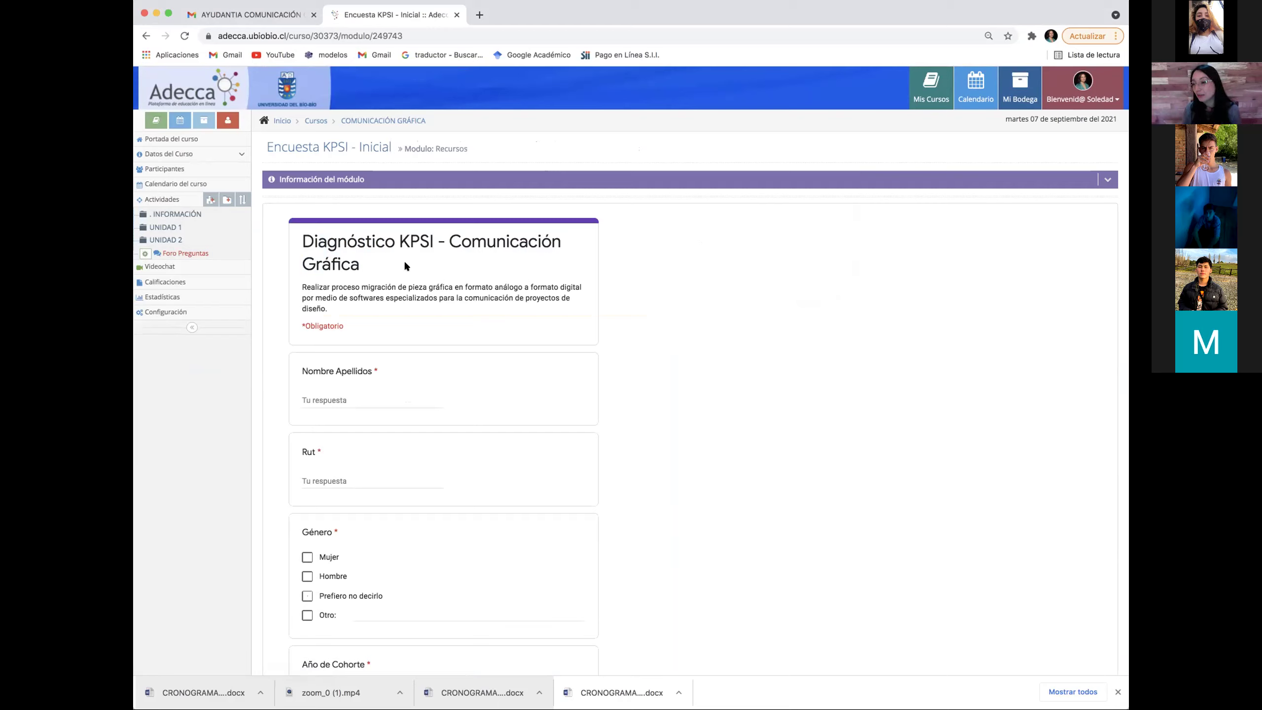
drag(400, 244, 301, 241)
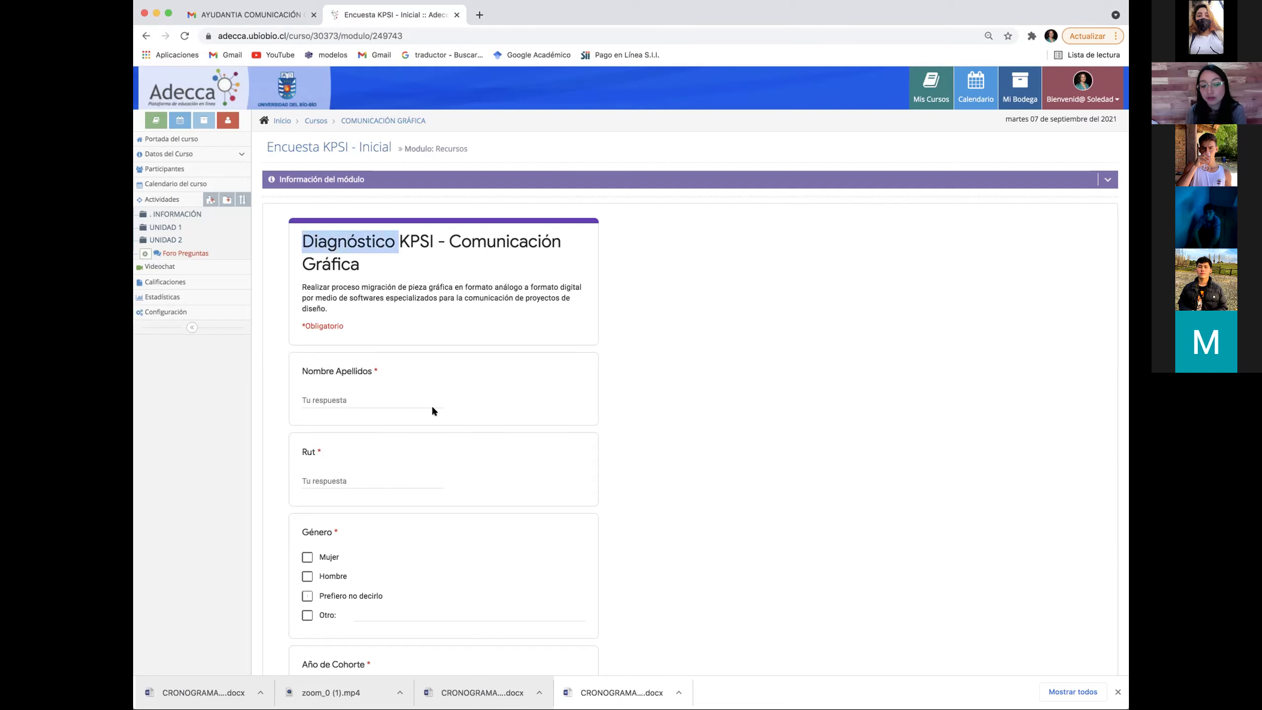
scroll(432, 405, down, 8)
scroll(432, 410, down, 2)
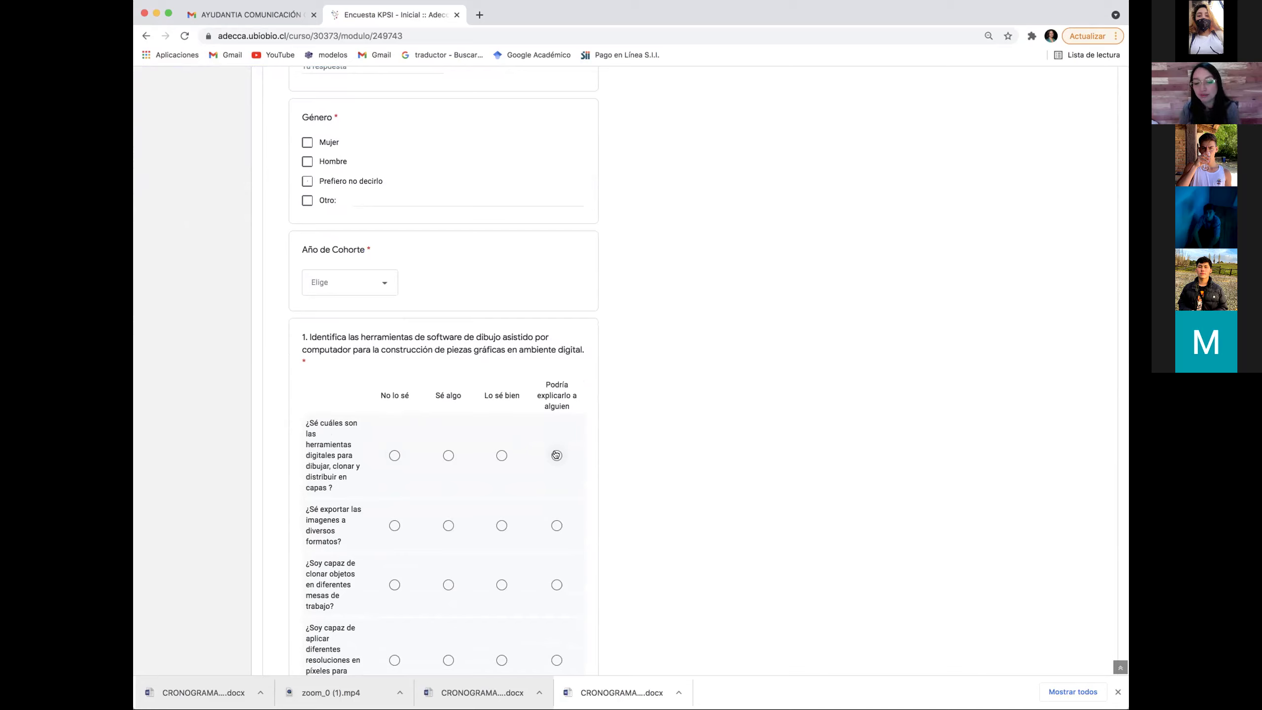
scroll(559, 229, up, 2)
scroll(561, 230, down, 10)
scroll(559, 225, down, 6)
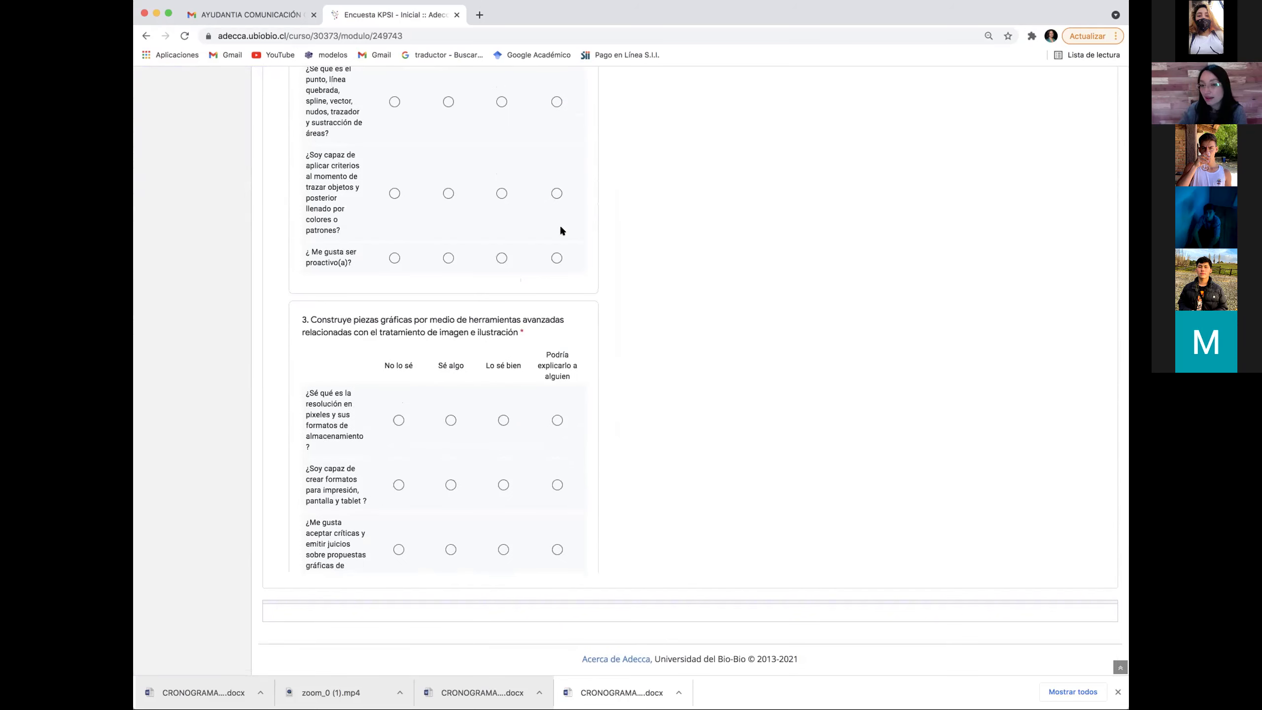
scroll(560, 225, up, 15)
Check the modules inside the INFORMACIÓN folder and highlight "KPSI - Comunicación Gráfica" in the form's title.
click(143, 219)
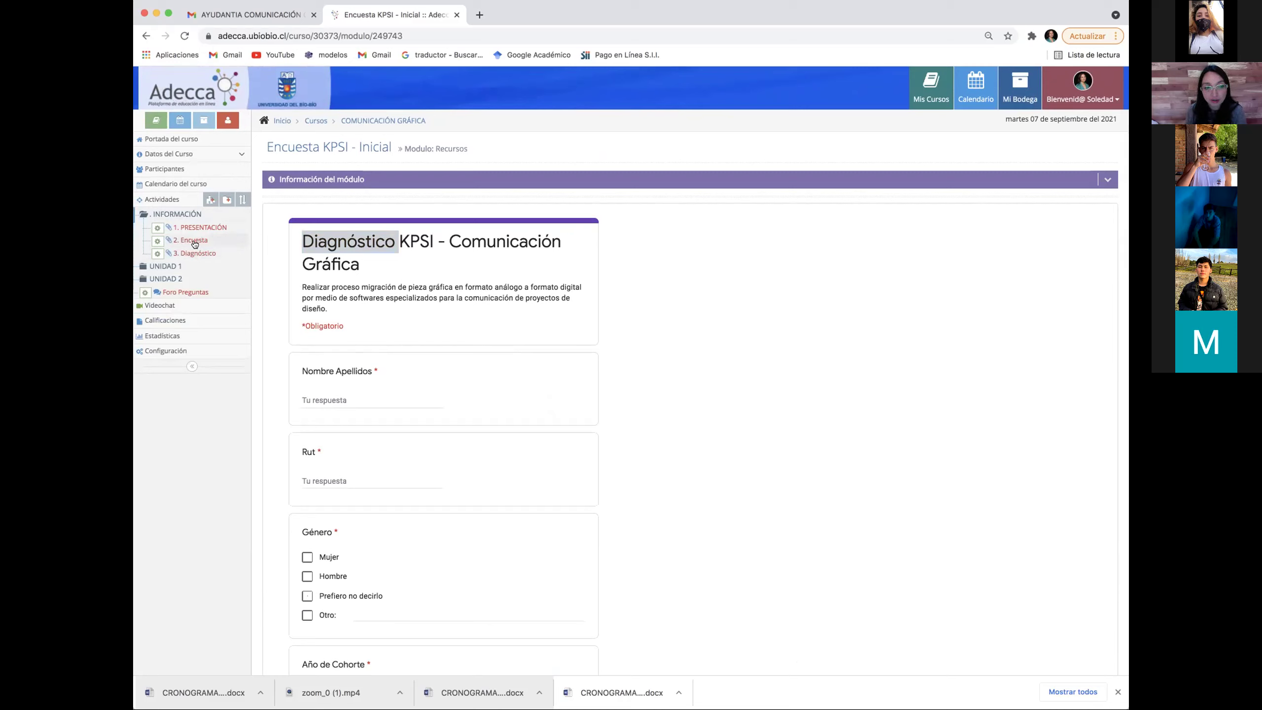
click(178, 214)
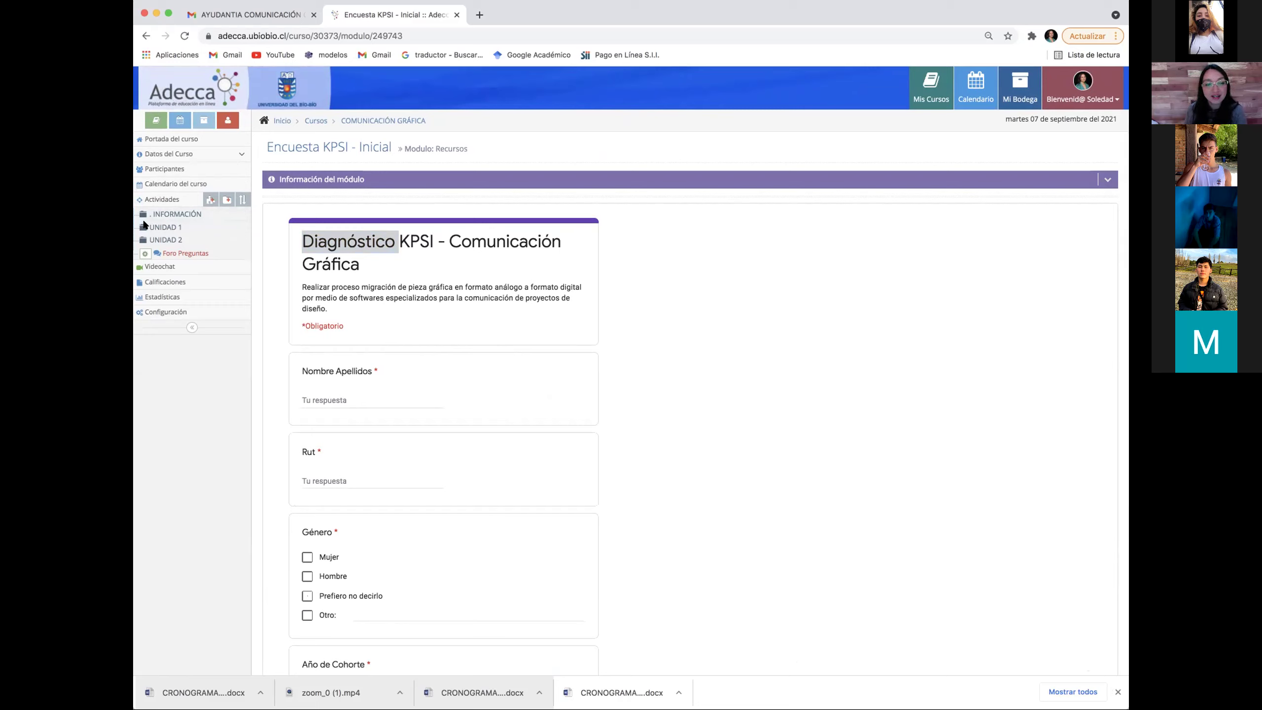
drag(396, 245, 360, 266)
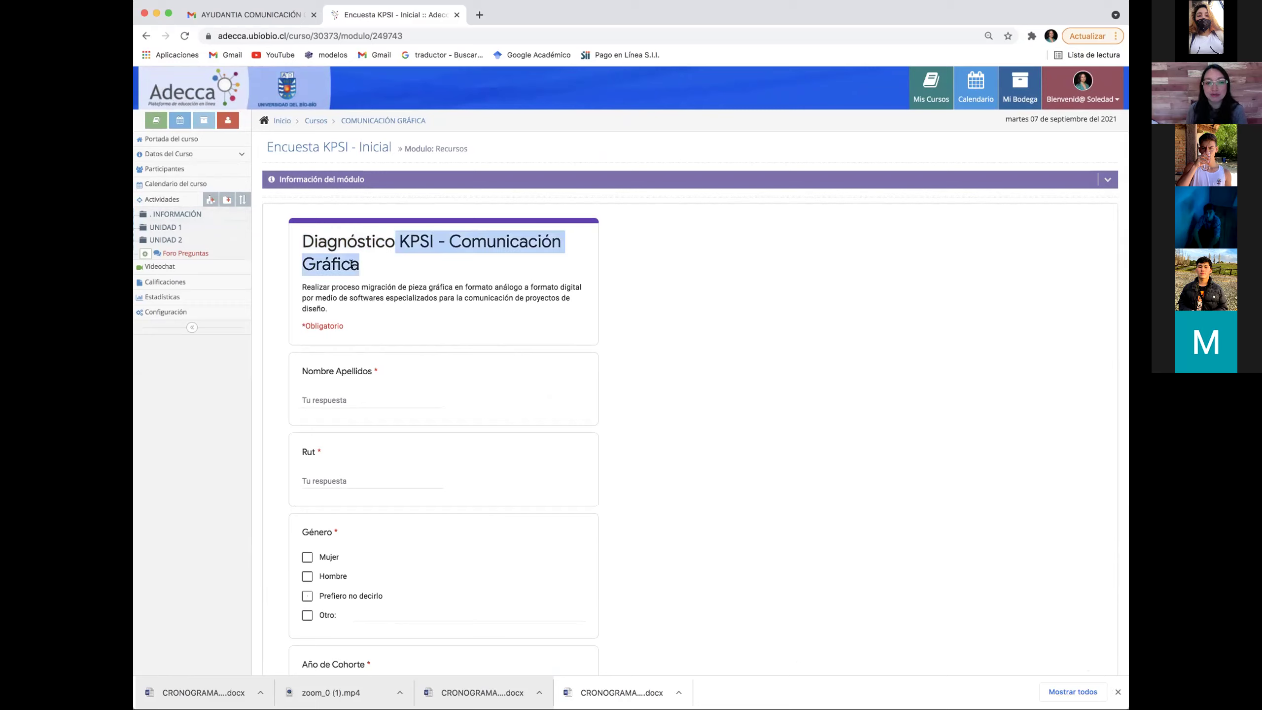
Examine the topics and deliveries inside the UNIDAD 1 and UNIDAD 2 folders, and collapse both folders.
click(142, 229)
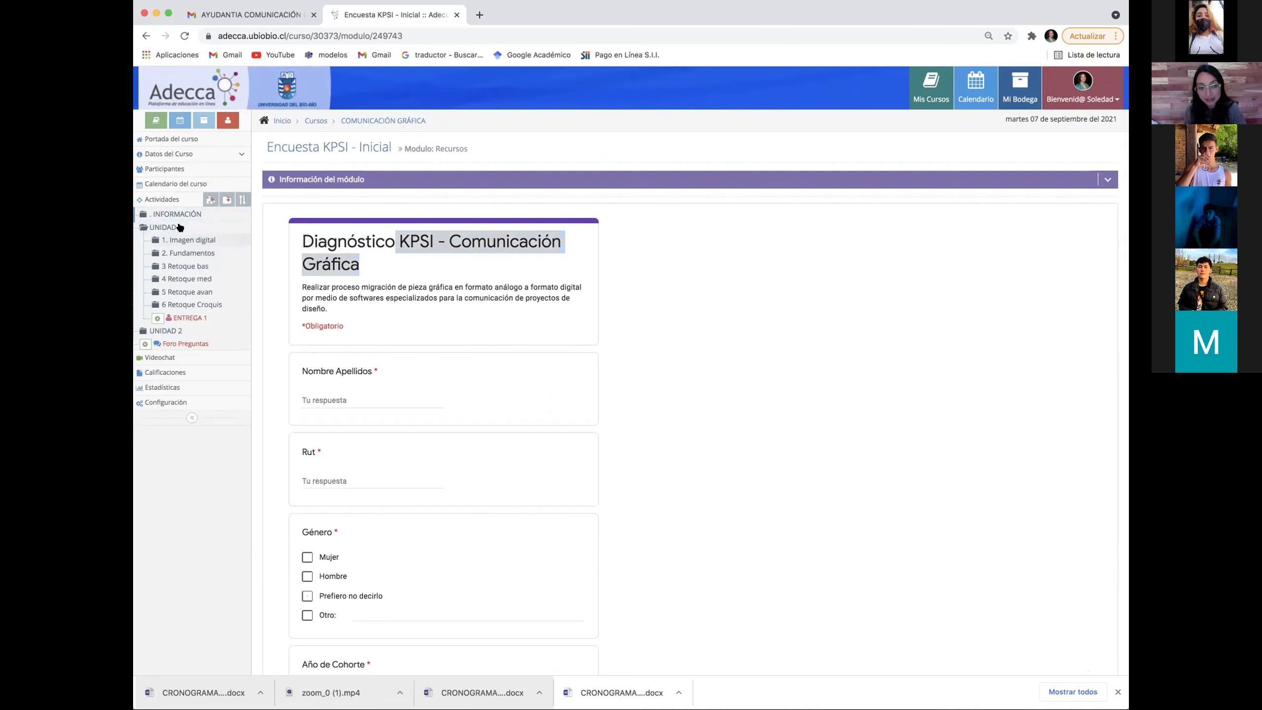
click(142, 228)
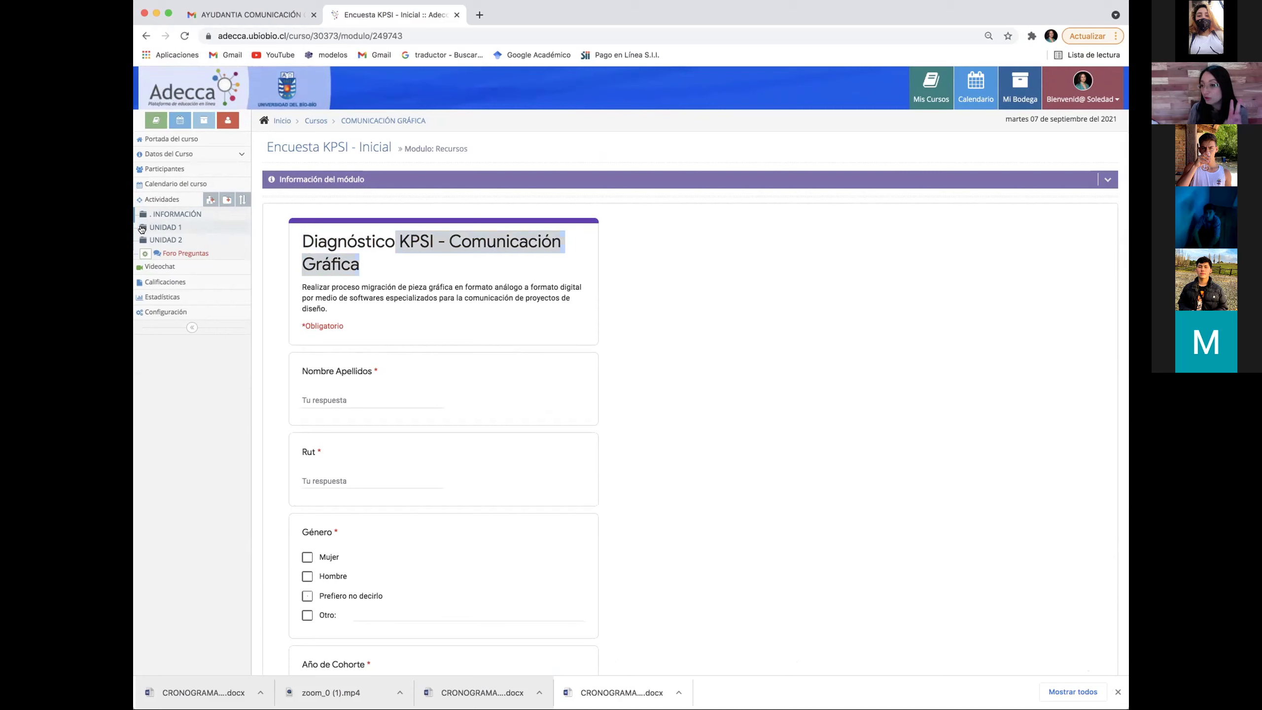
click(142, 228)
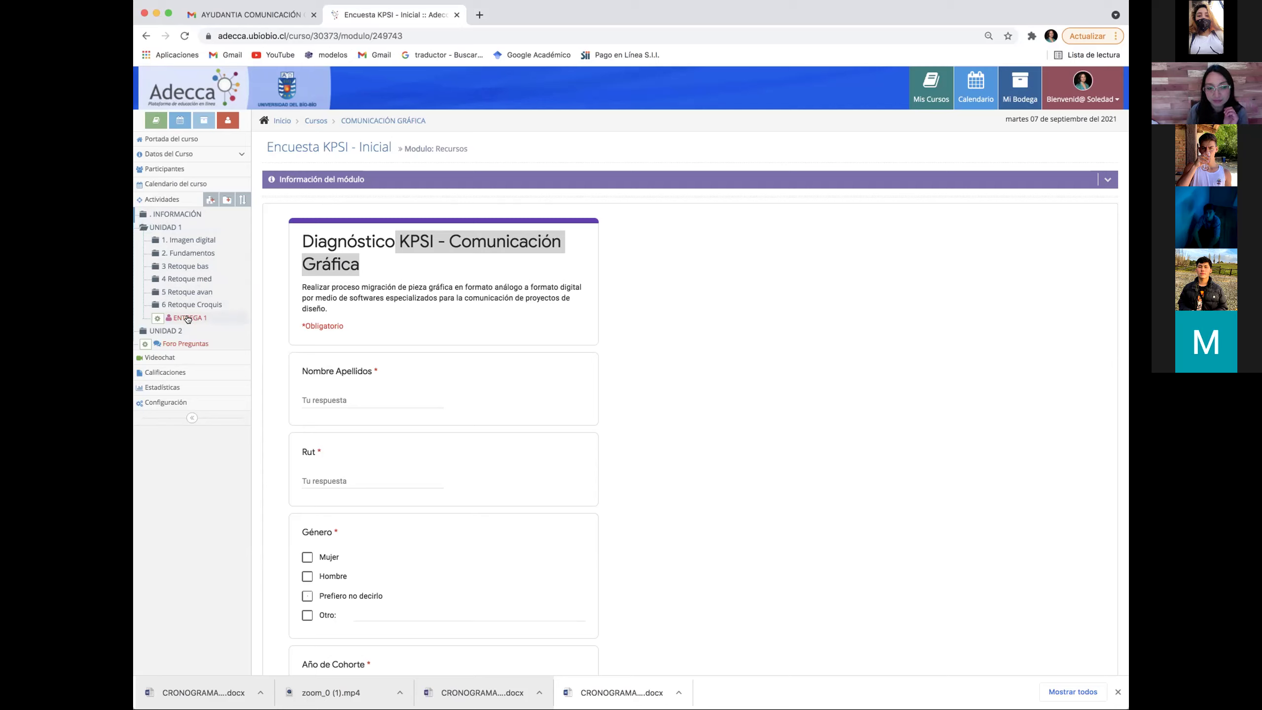
click(168, 330)
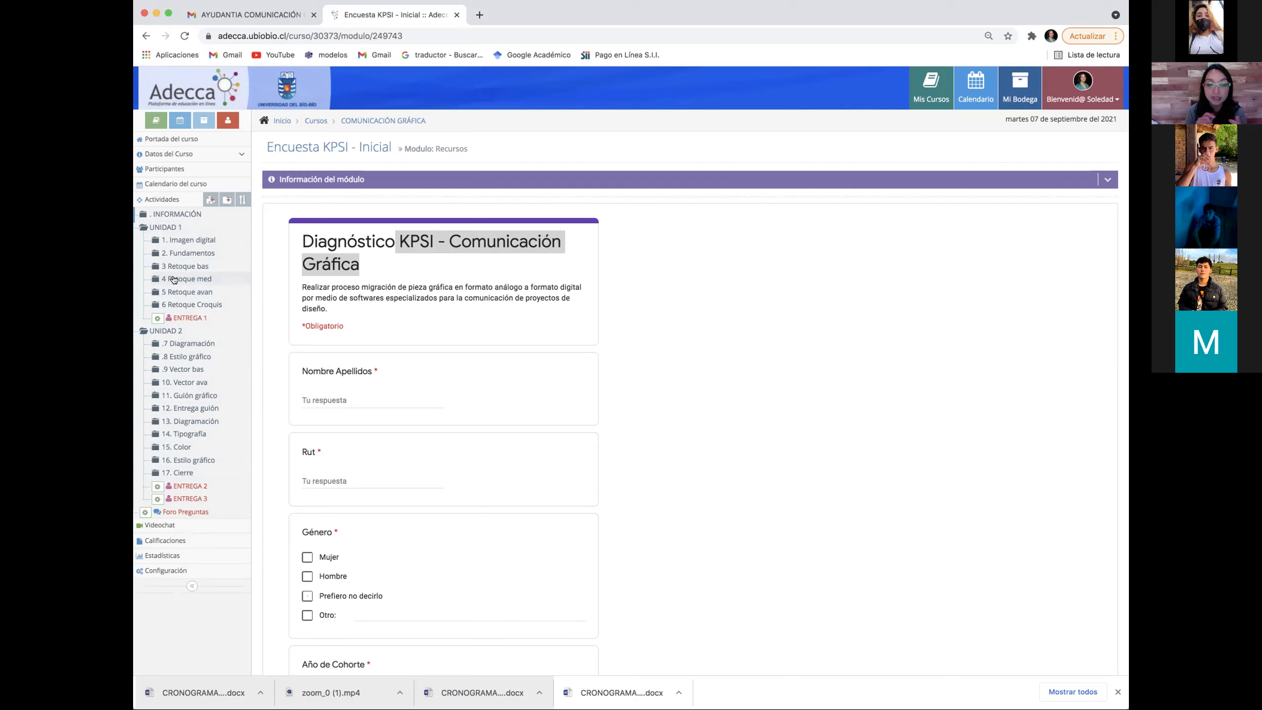
click(166, 331)
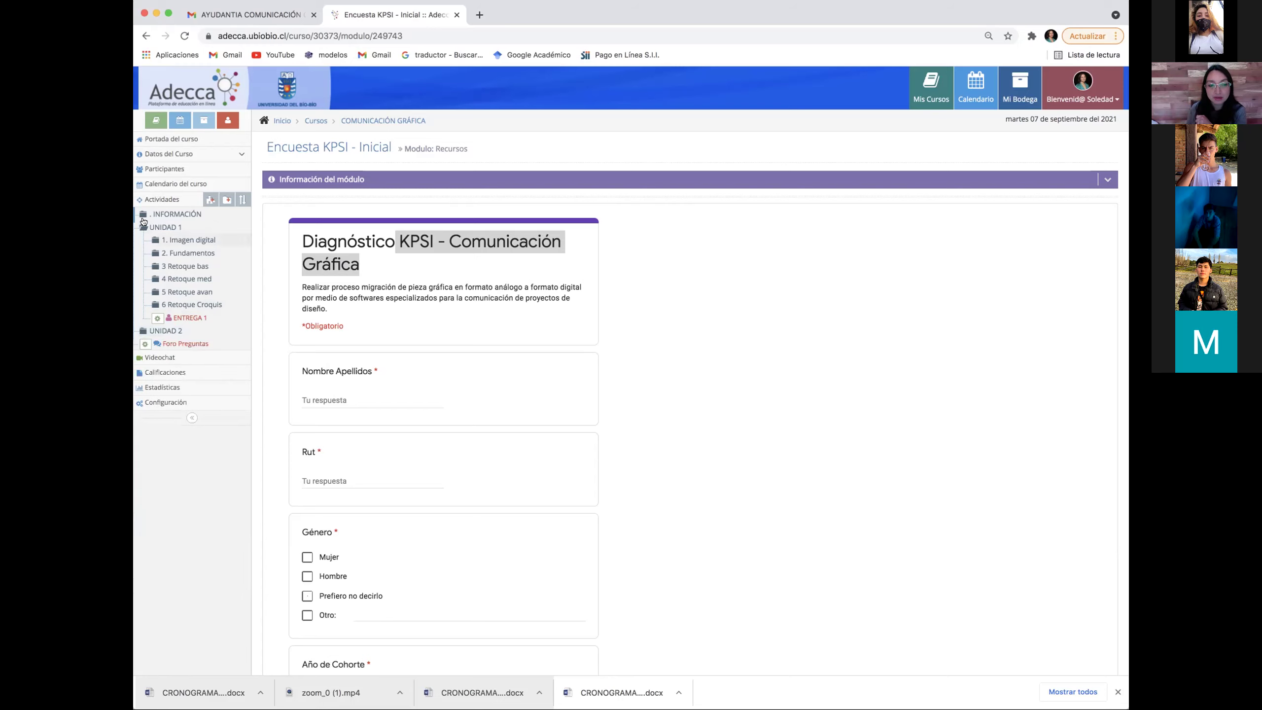
click(161, 228)
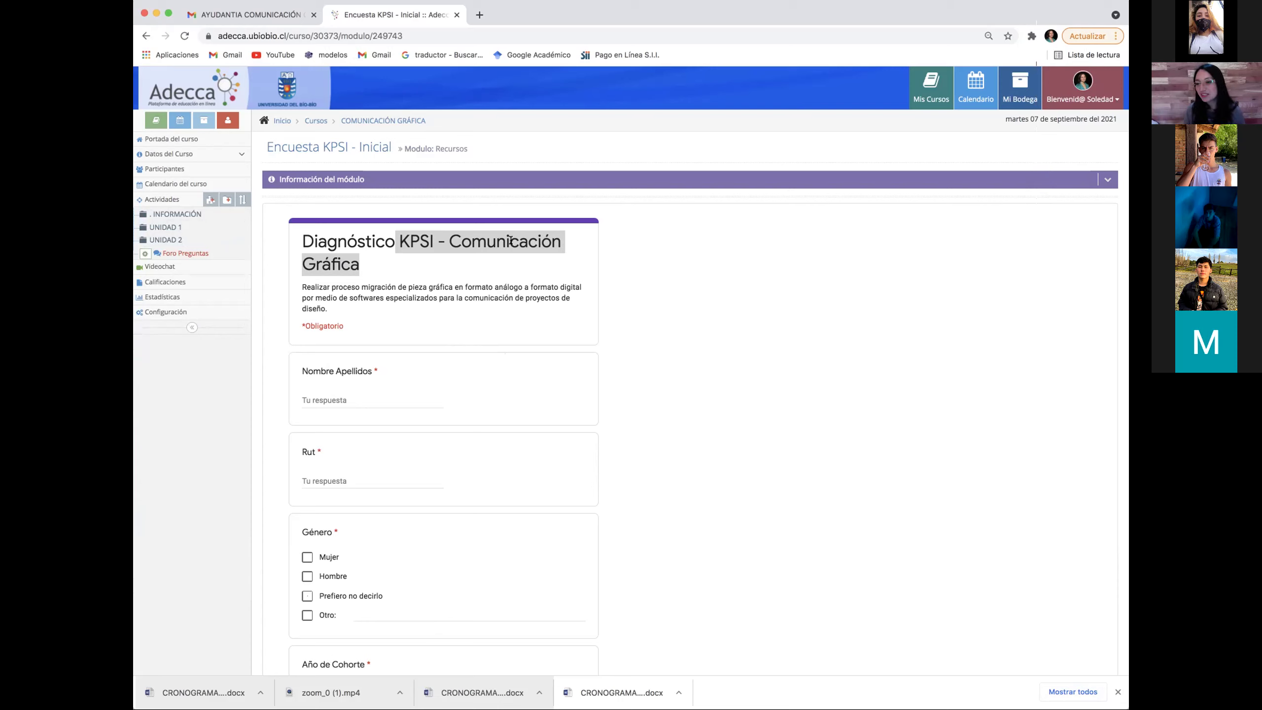
Clear the title highlight and expand the 1. Imagen digital subfolder of UNIDAD 1.
click(361, 270)
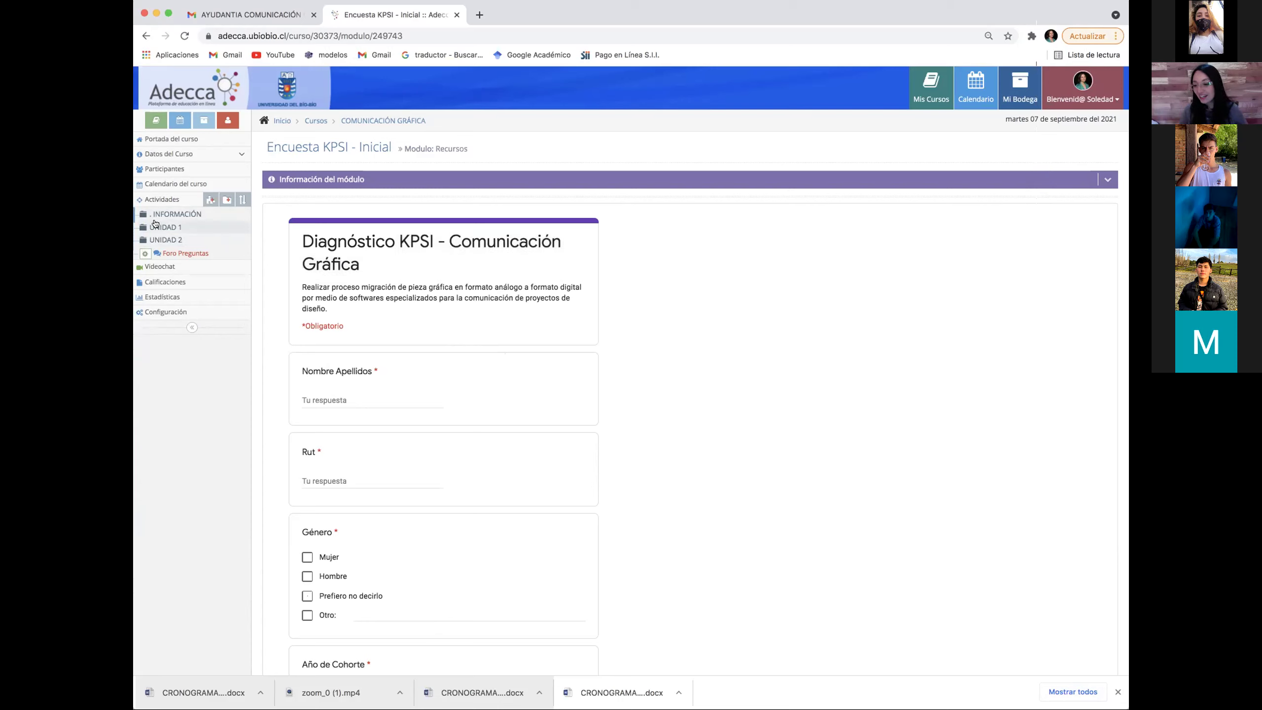
click(158, 226)
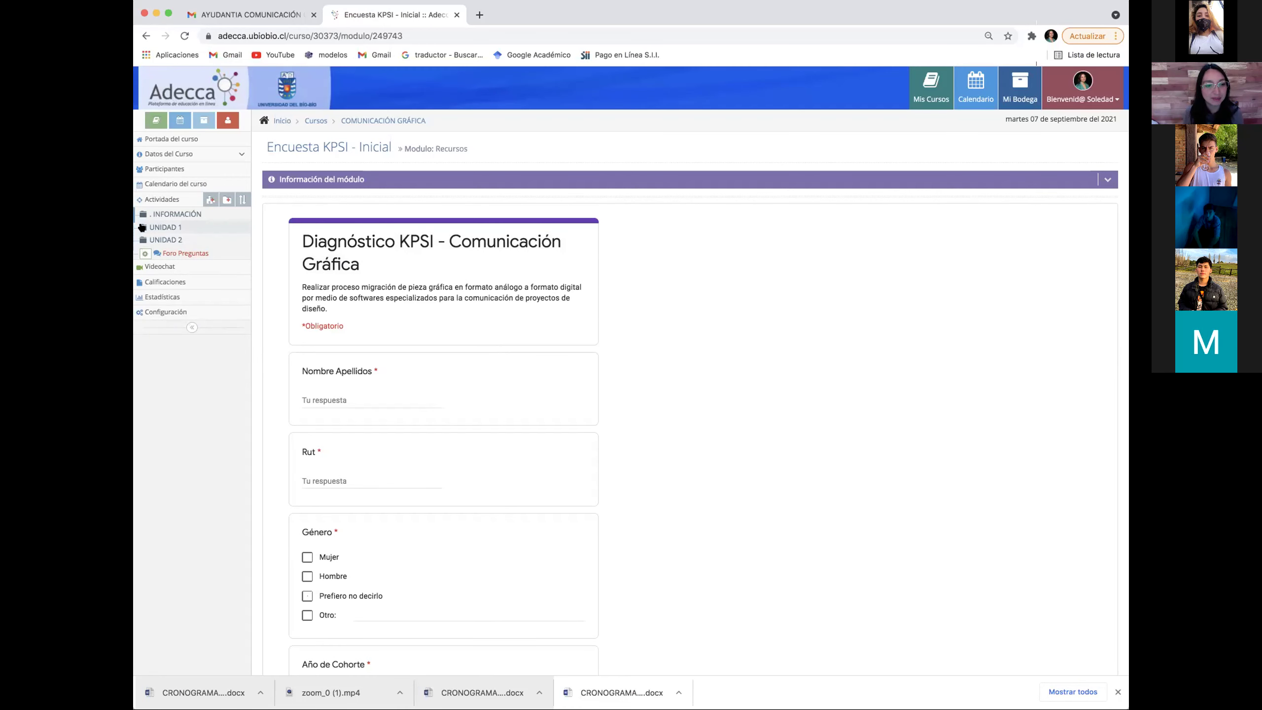
click(190, 242)
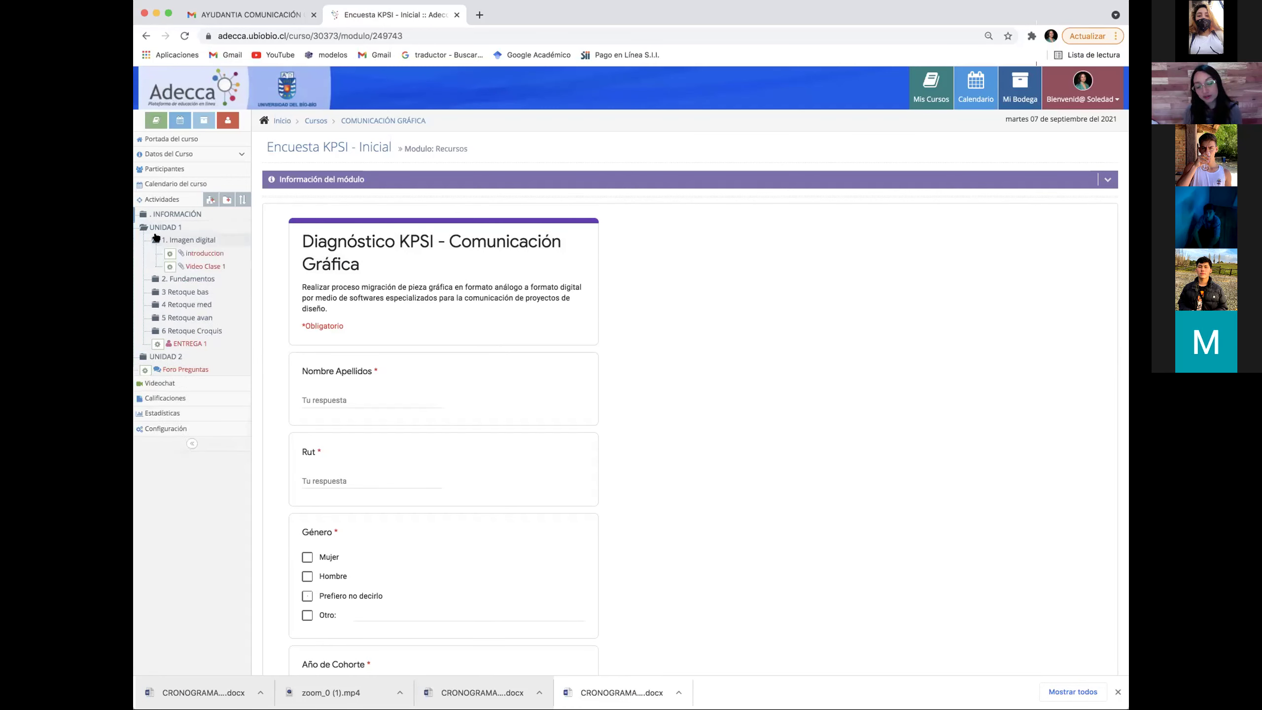
Open the Video Clase 1 resource in the 1. Imagen digital subfolder of UNIDAD 1.
click(156, 240)
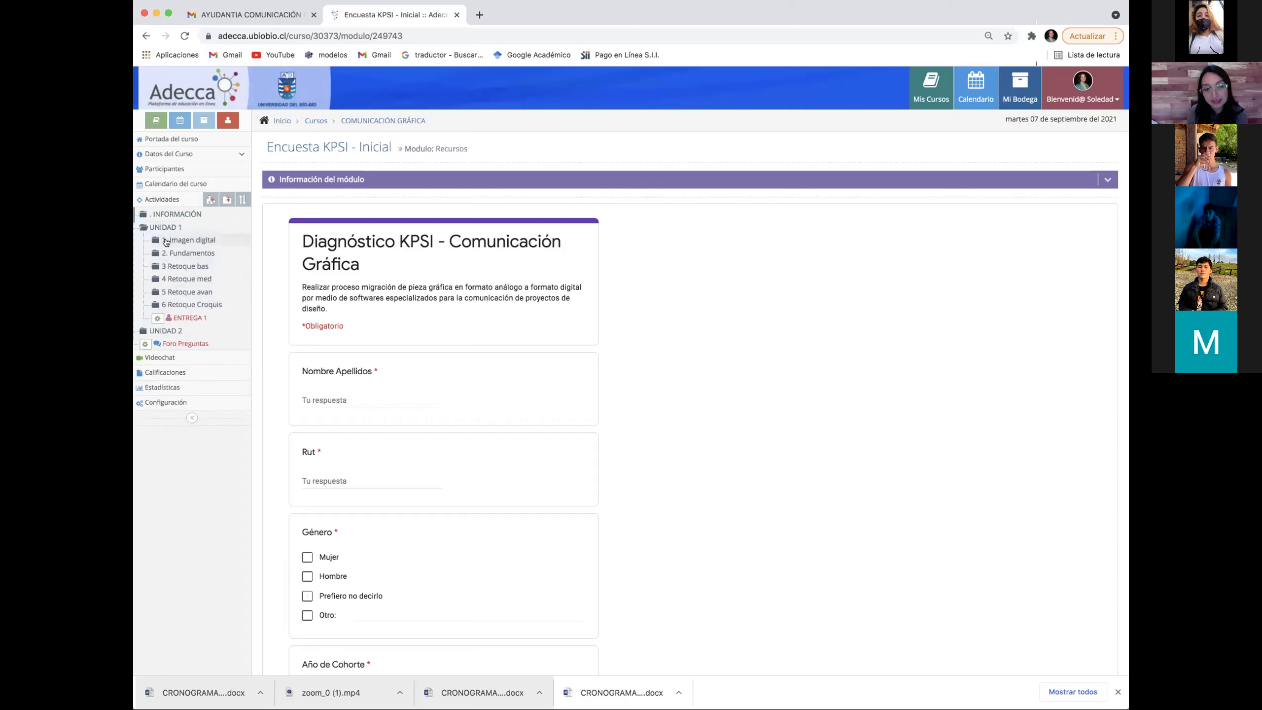
click(162, 242)
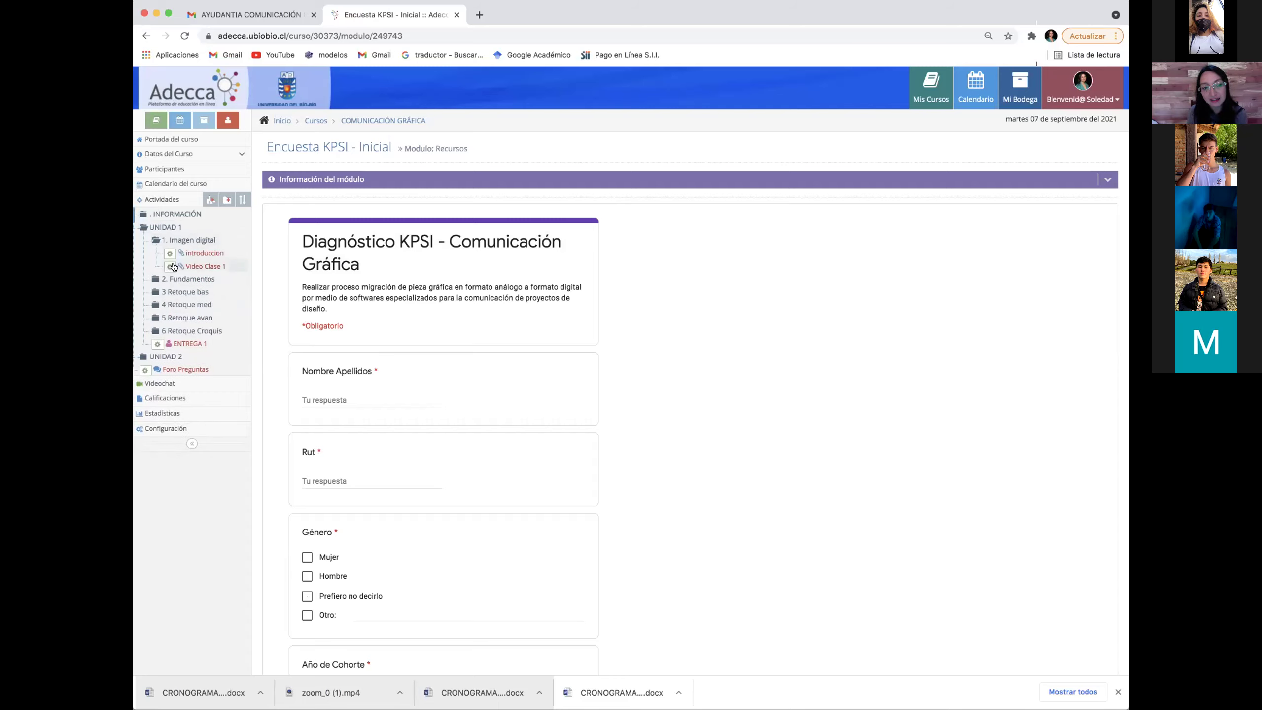
click(169, 267)
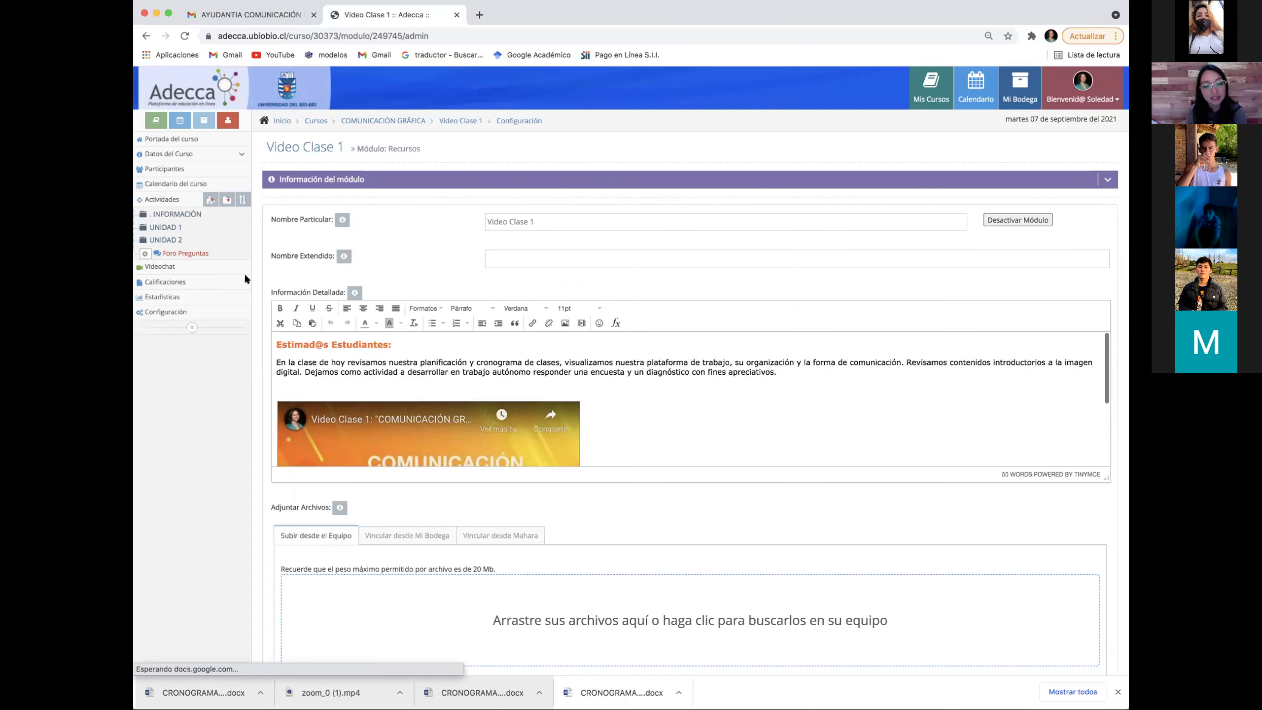
click(146, 228)
click(182, 241)
click(204, 267)
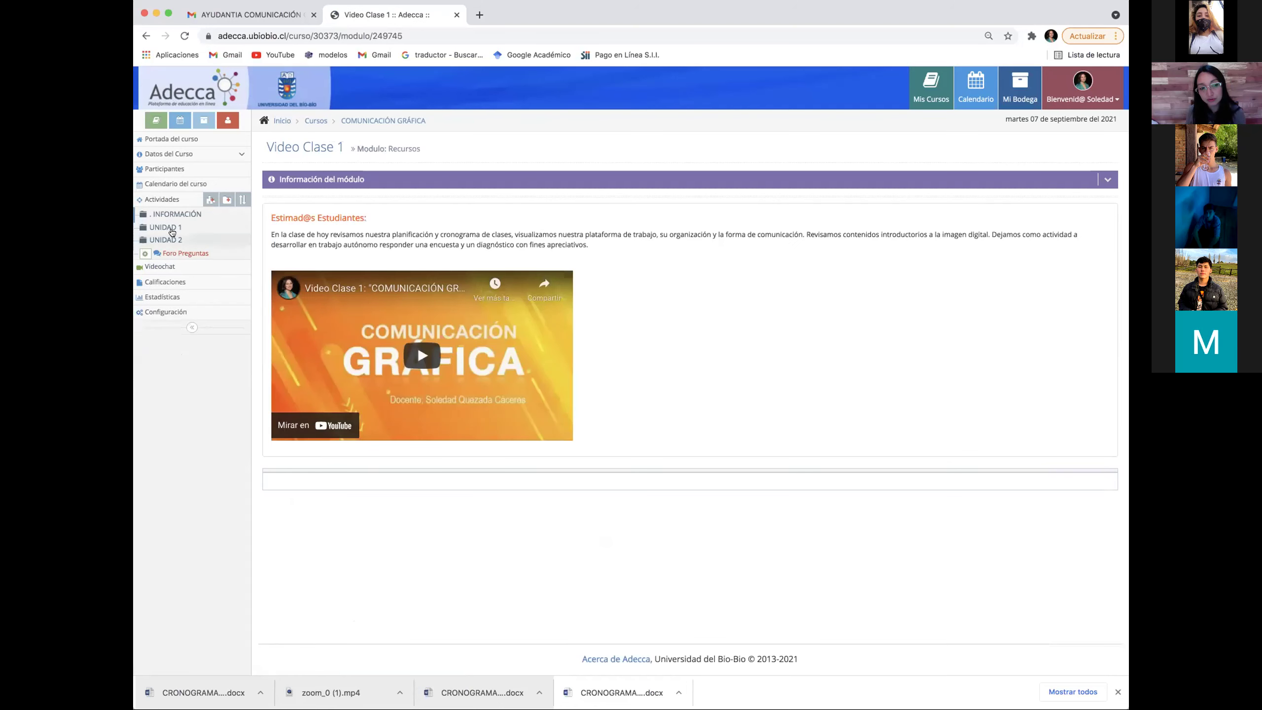
Show the contents of 1. Imagen digital again, highlight the message to students above the Video Clase 1 video, and clear the highlight.
click(164, 228)
click(186, 240)
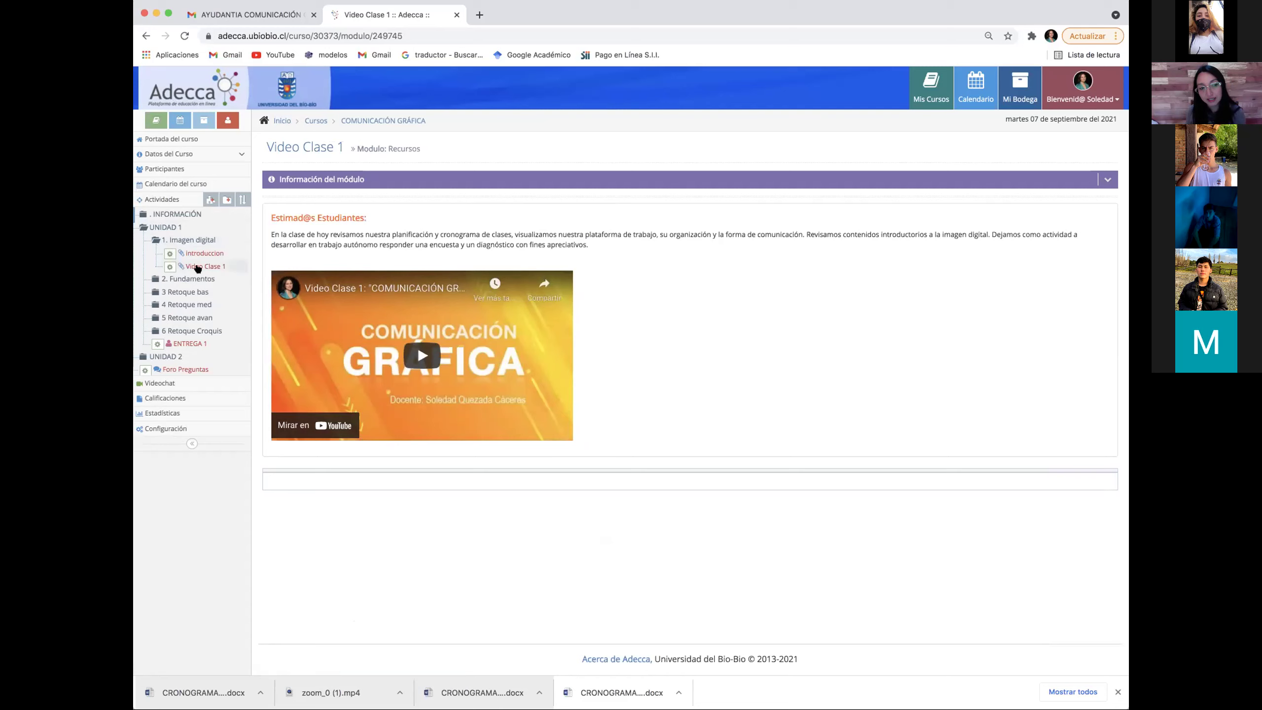
drag(276, 218, 600, 241)
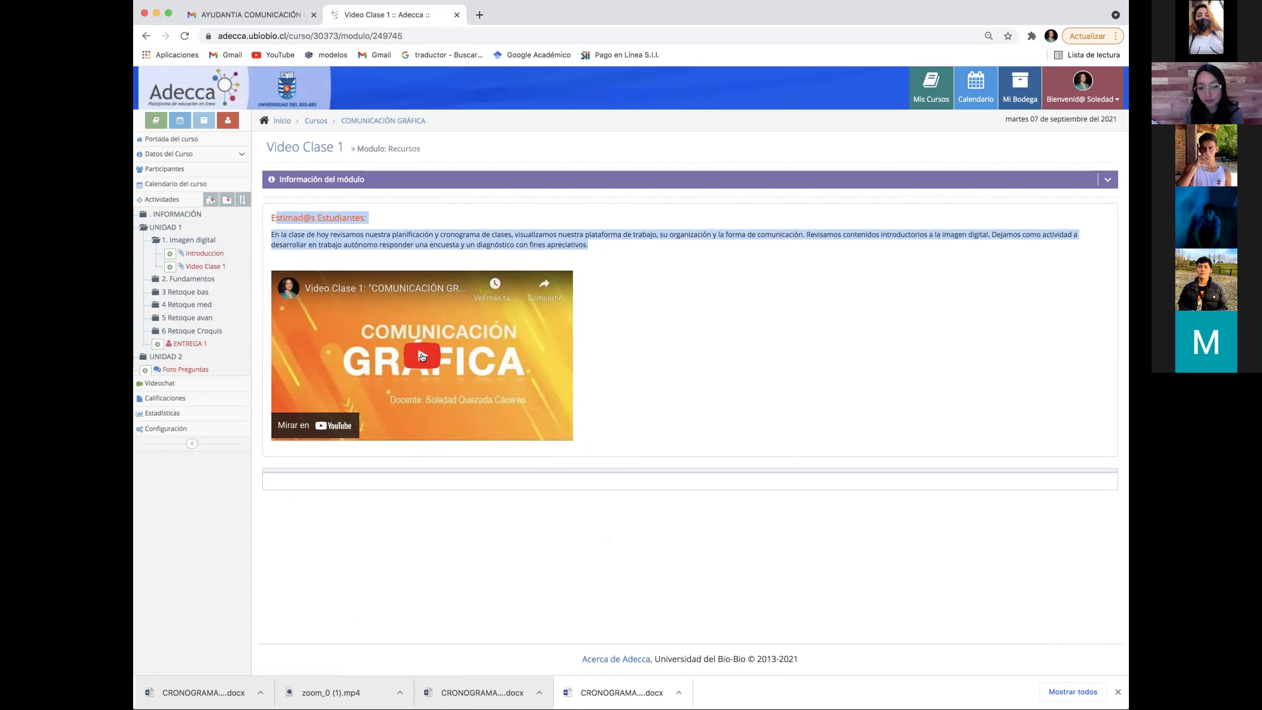
click(749, 318)
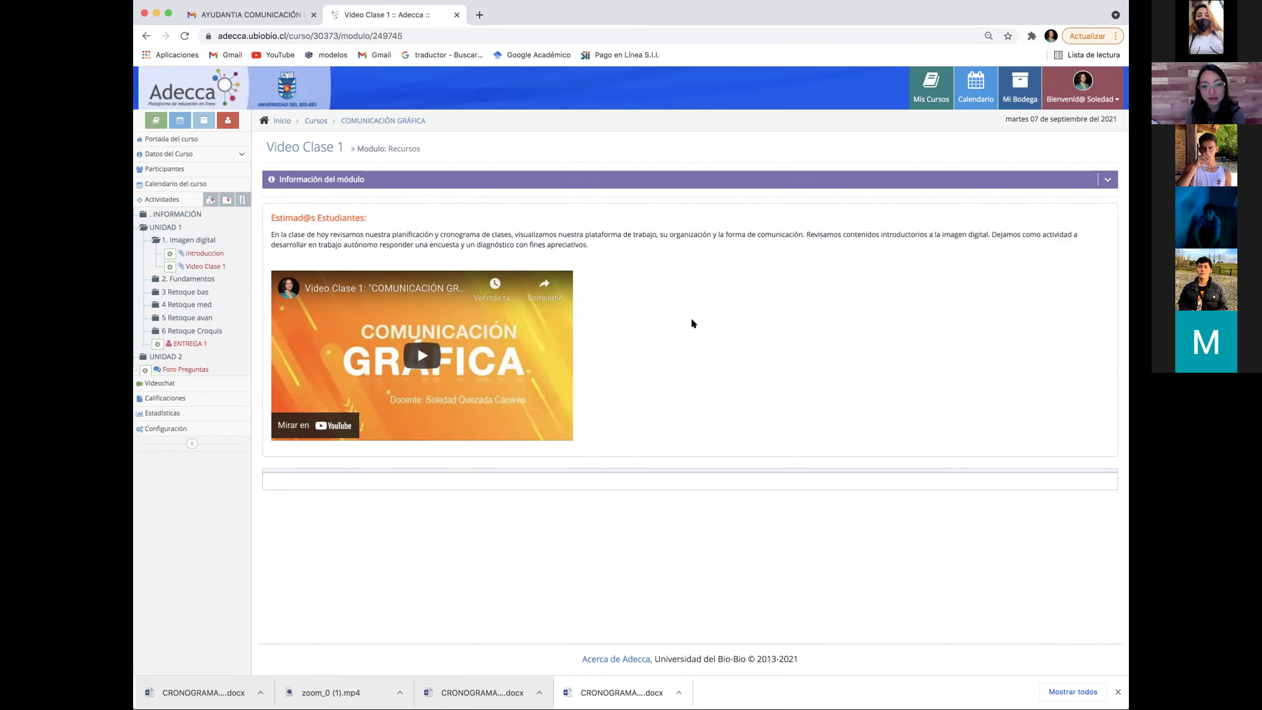
Delete the Video Clase 1 module of 1. Imagen digital from its configuration page.
click(161, 242)
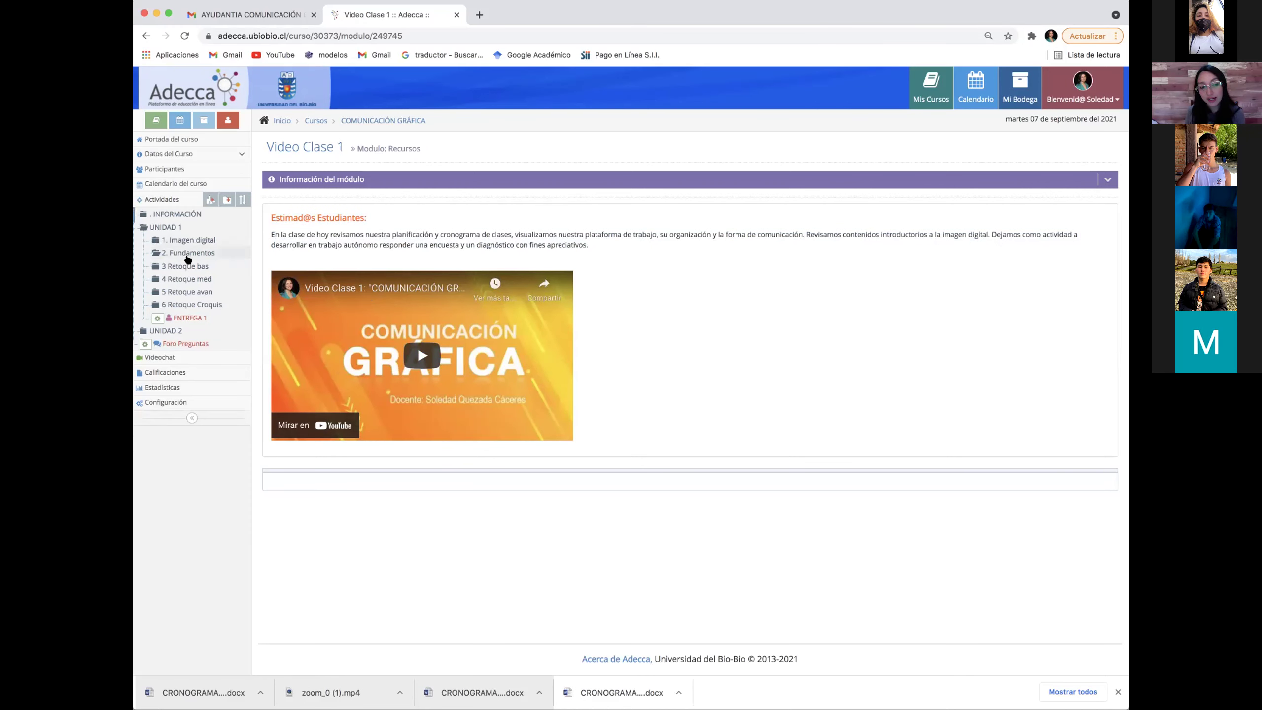
click(156, 241)
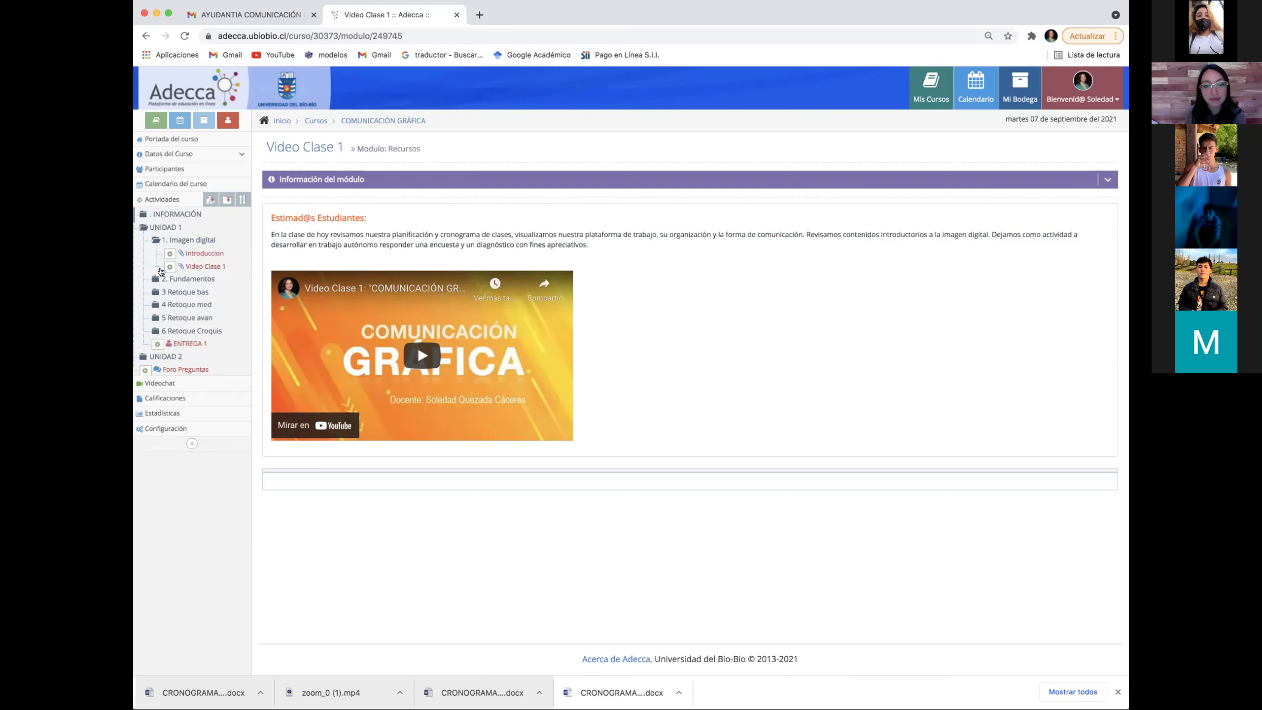
click(170, 269)
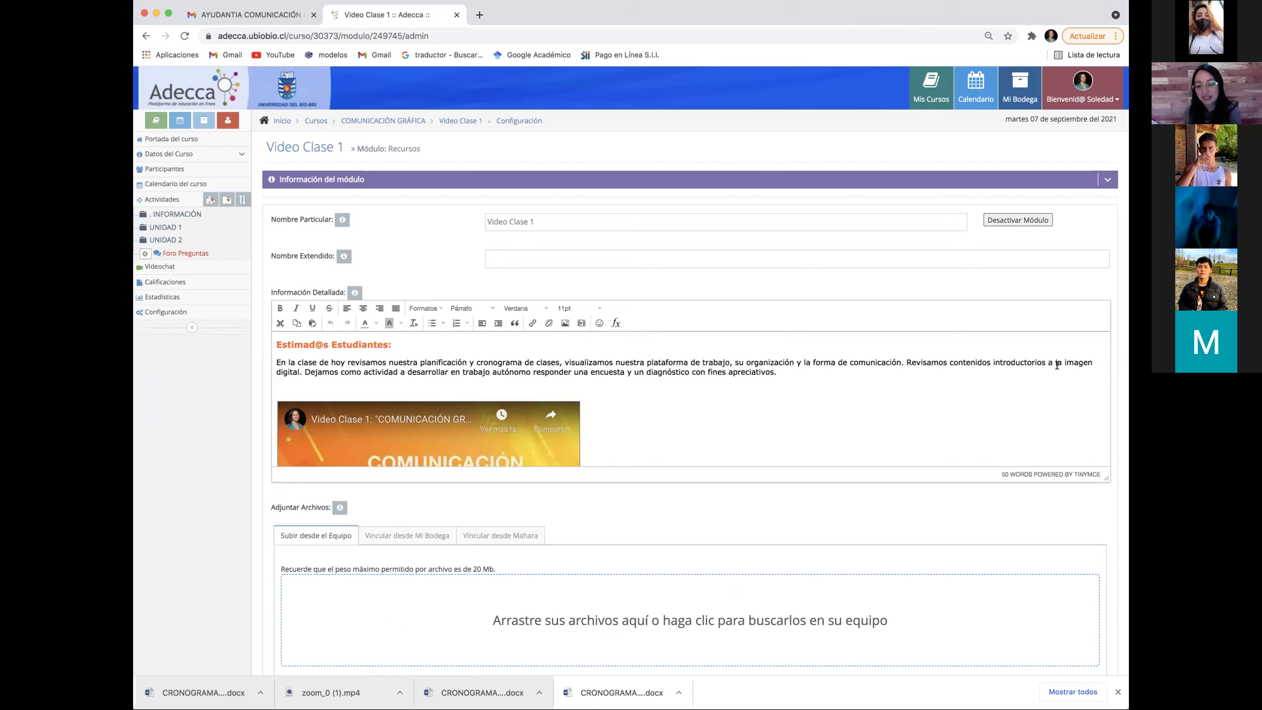
scroll(1016, 375, down, 3)
scroll(1042, 417, down, 5)
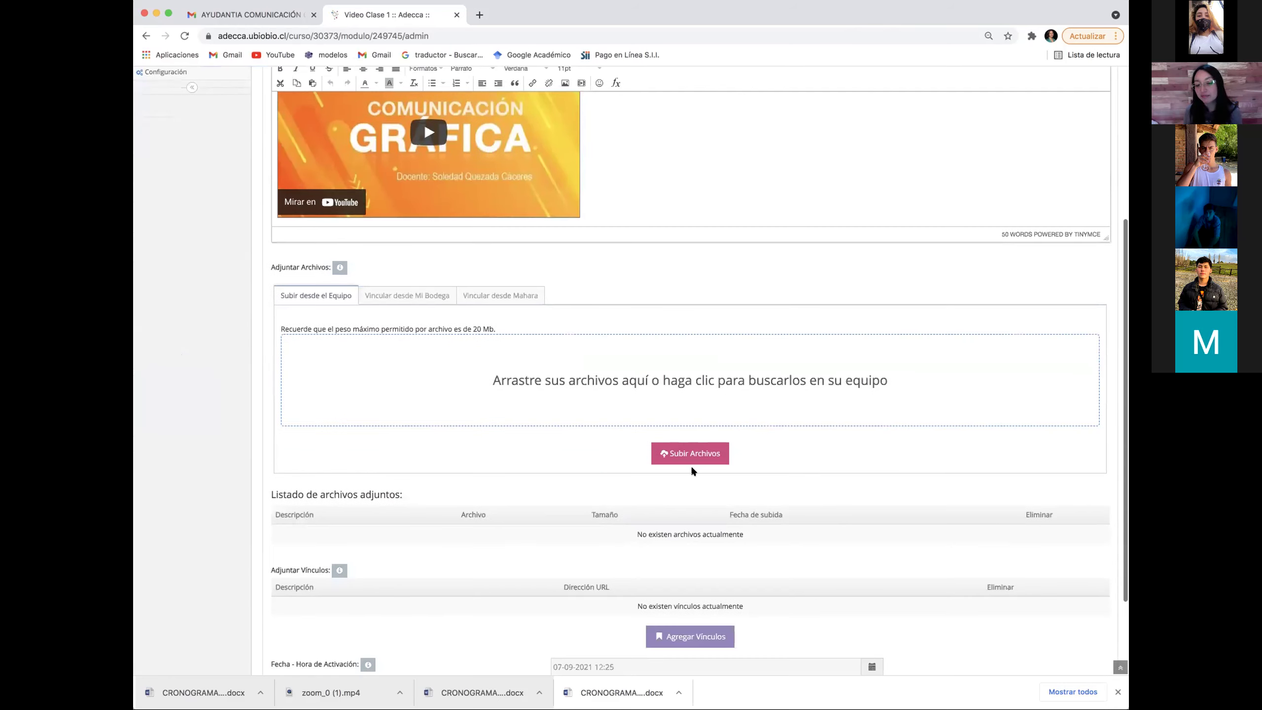
scroll(743, 510, down, 2)
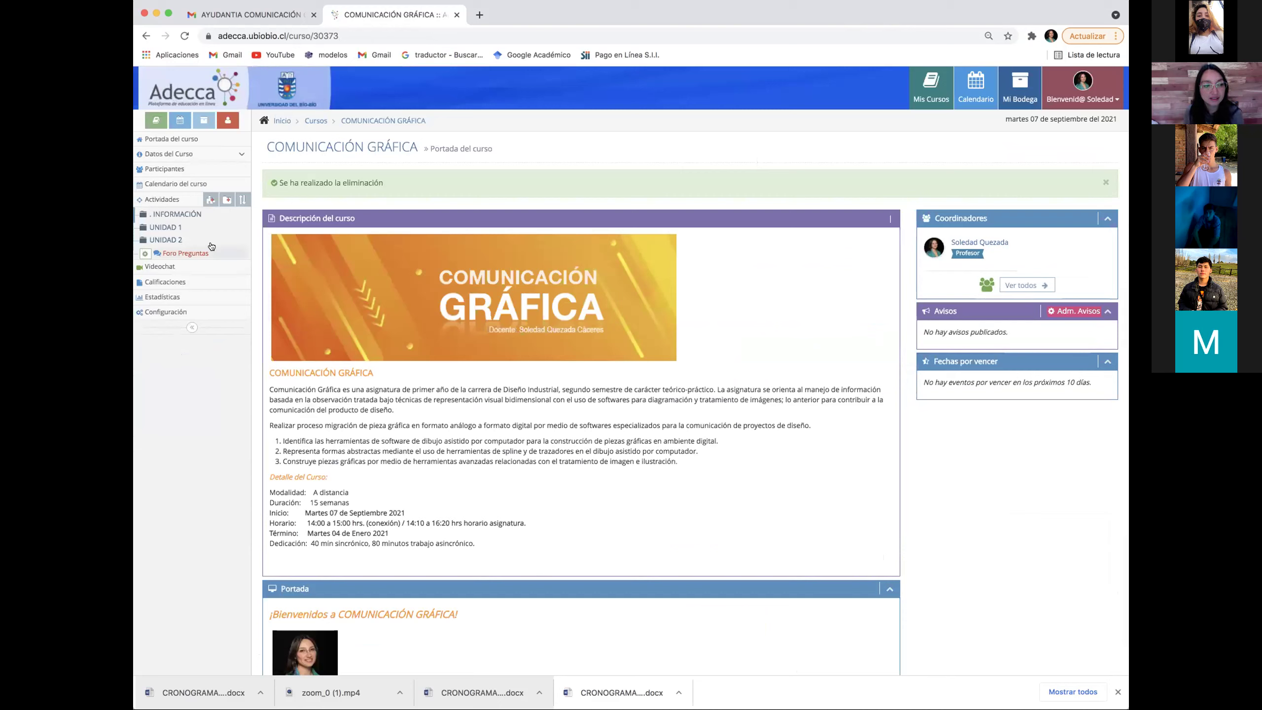
Open the Introduccion resource in 1. Imagen digital and bring up the PowerPoint presentation INTRODUCCIÓN A LA IMAGEN DIGITAL_COMUNICACIÓN GRÁFICA.
click(159, 228)
click(155, 242)
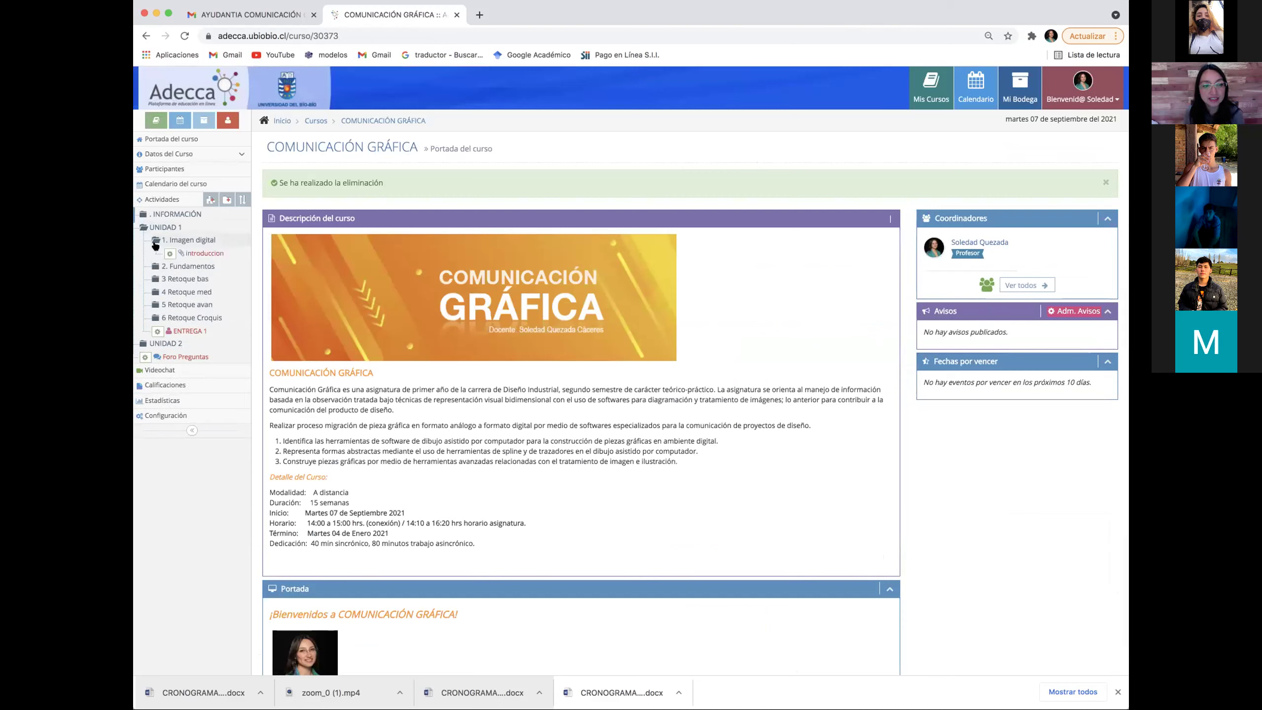
click(194, 251)
click(479, 324)
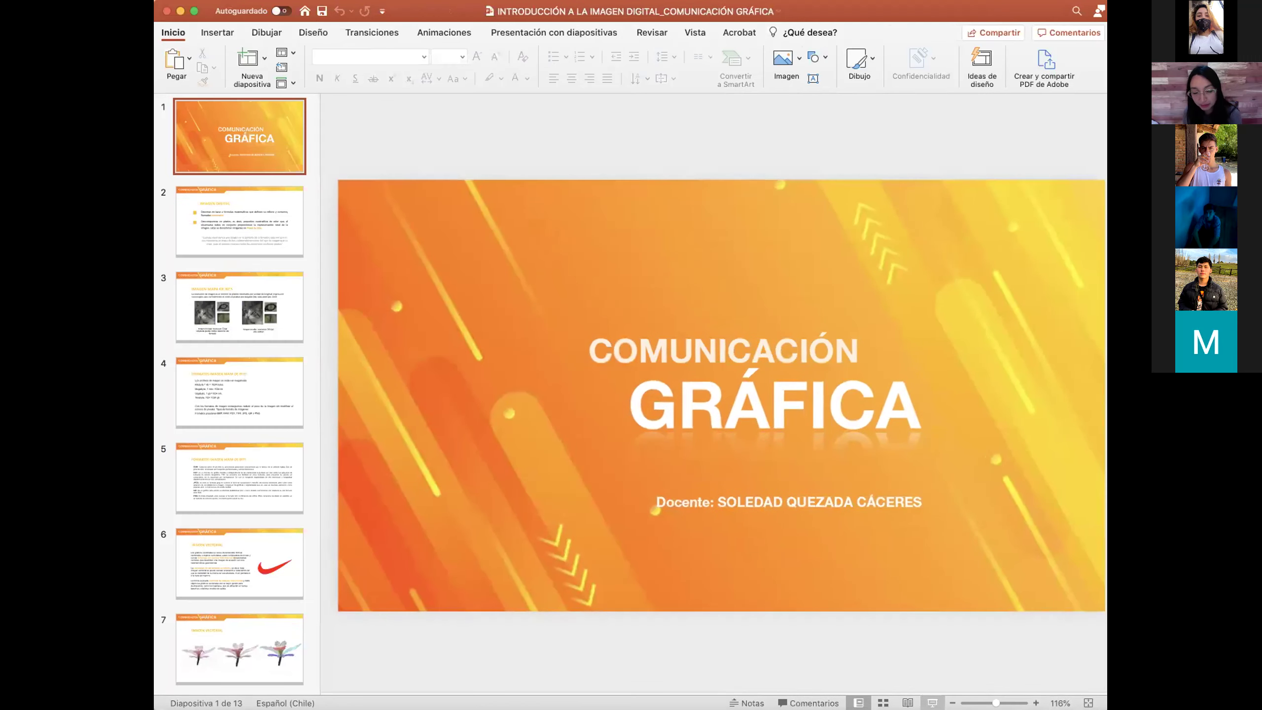
Start the slide show at the title slide and exit back to the slide editing view.
click(932, 702)
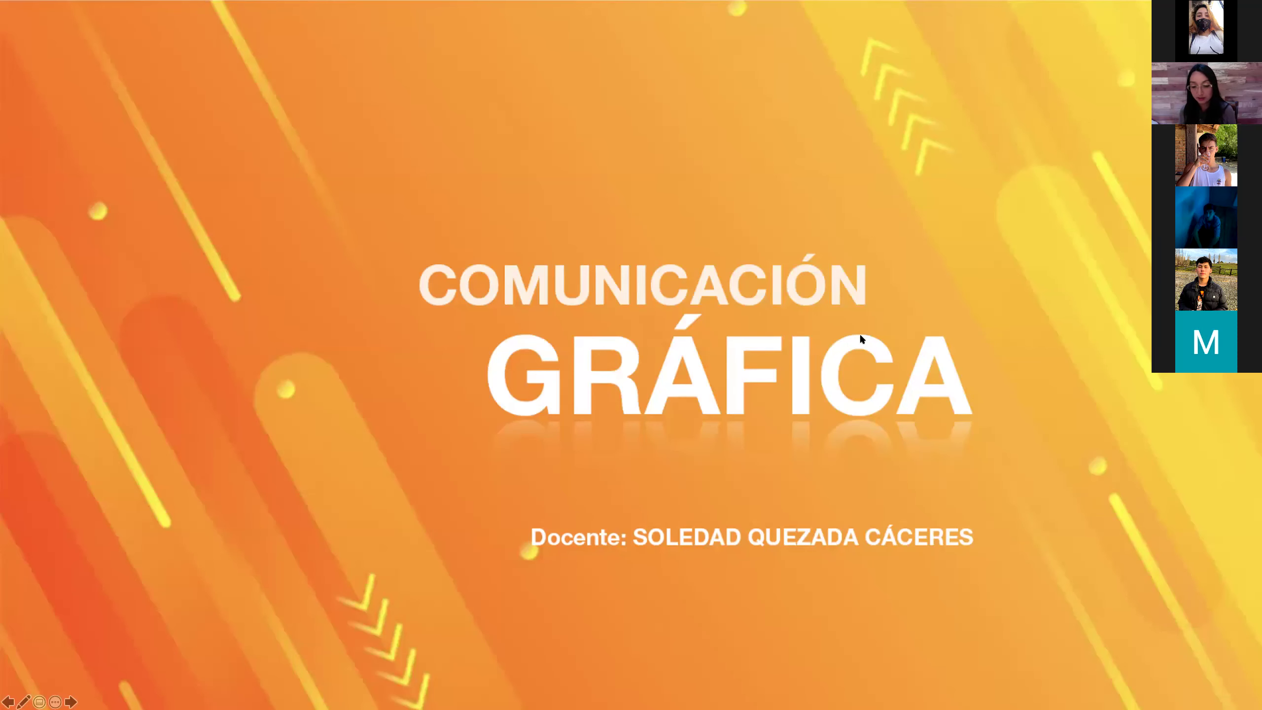
key(Escape)
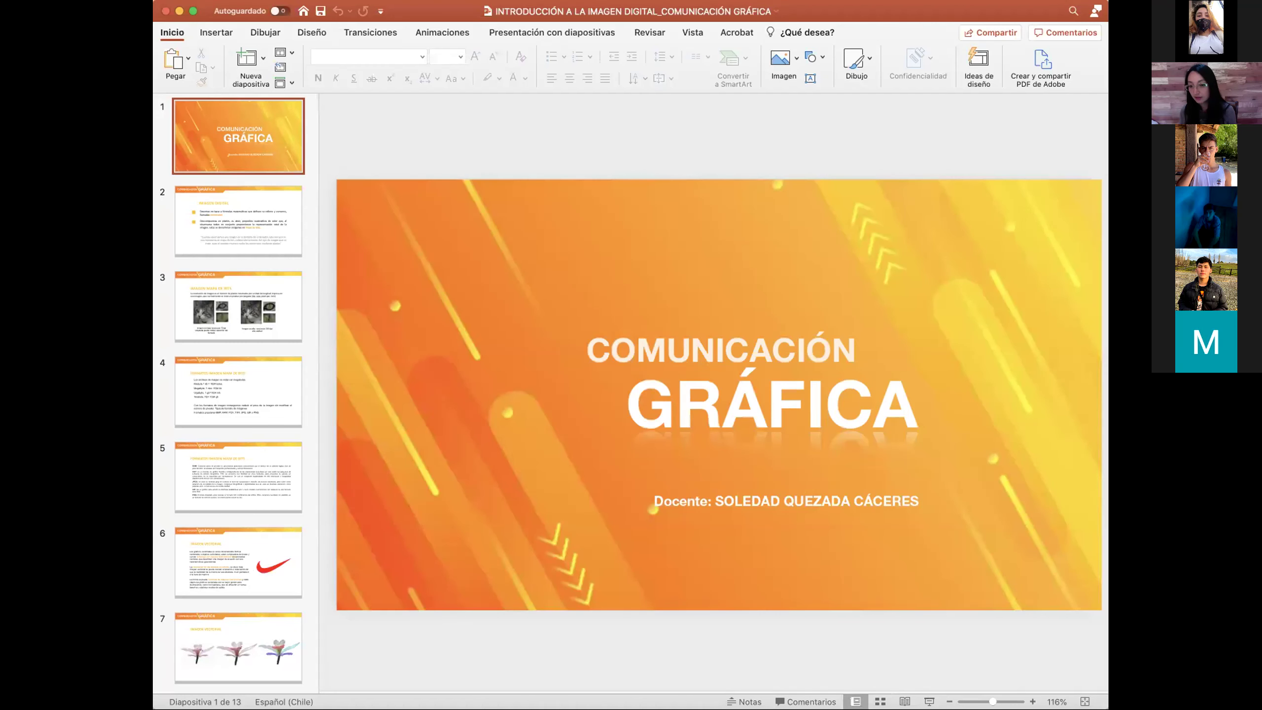